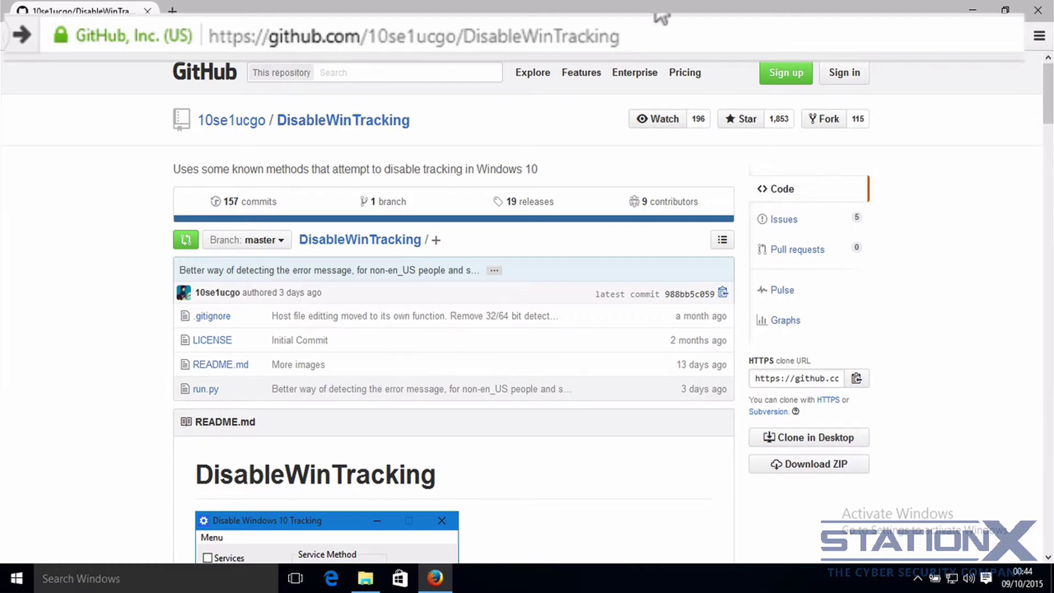
Step: Open the exe download link in the README of the DisableWinTracking GitHub repository
left_click(677, 37)
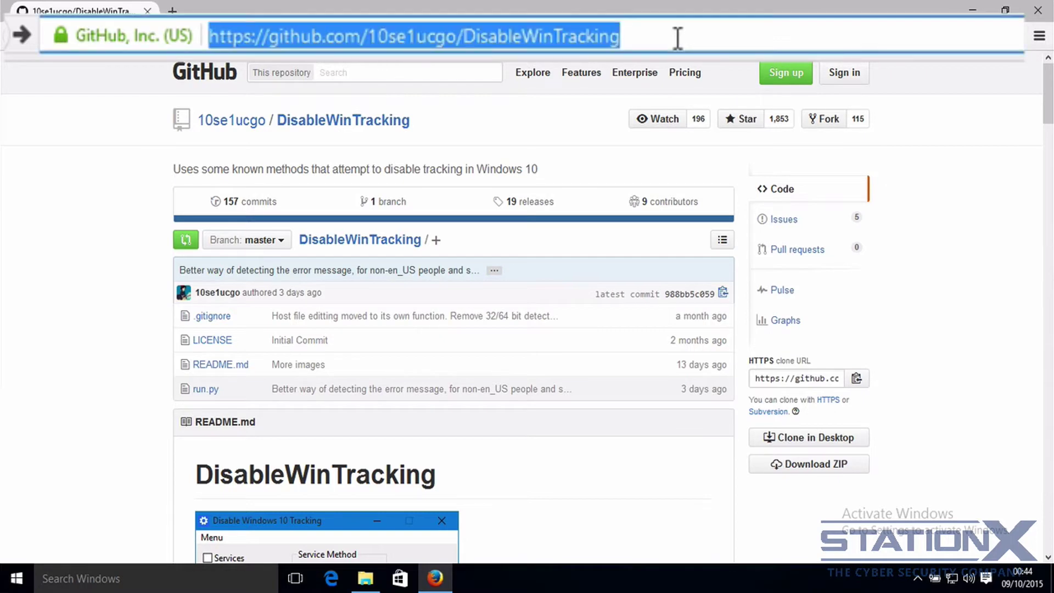
left_click(535, 120)
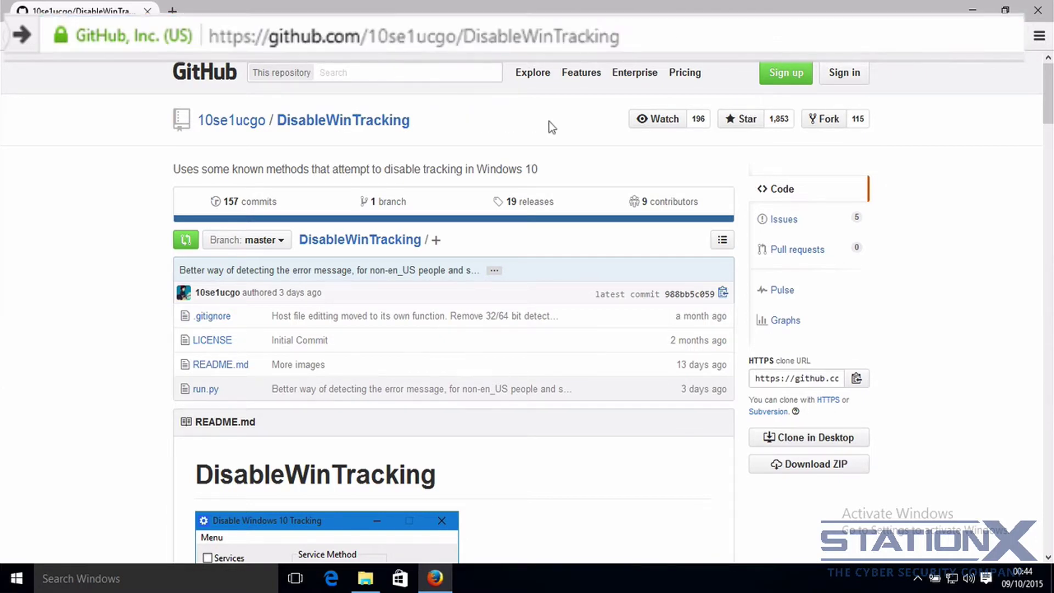
scroll(569, 117, "down", 3)
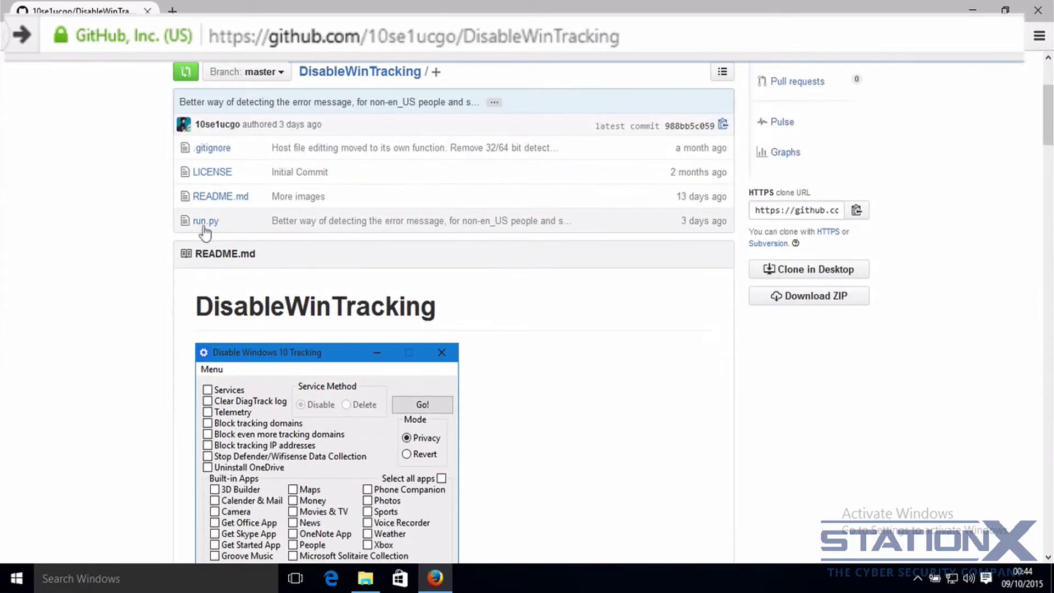
scroll(566, 271, "down", 10)
scroll(643, 273, "down", 12)
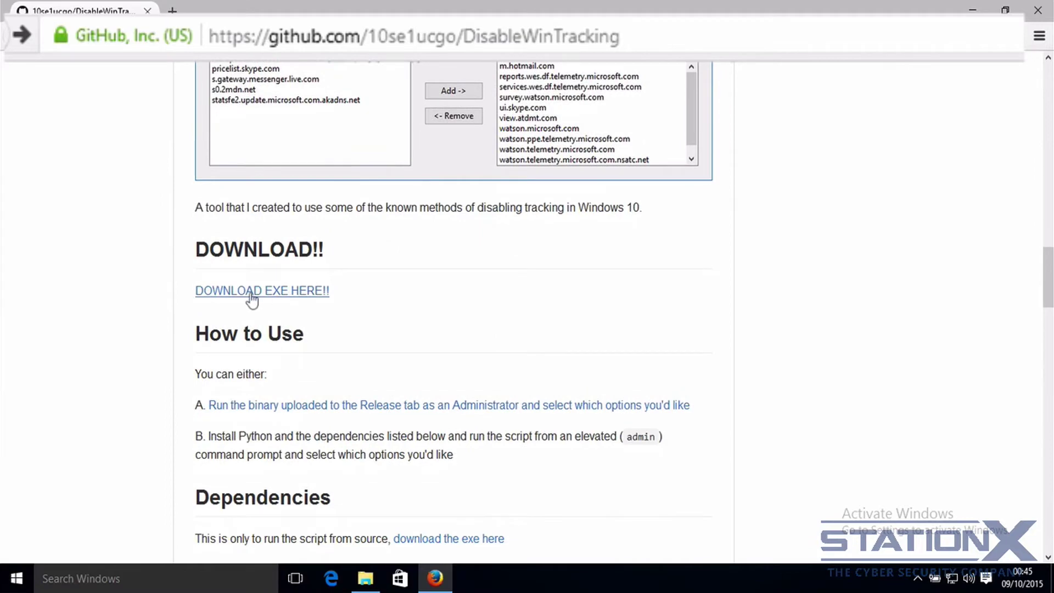
left_click(263, 298)
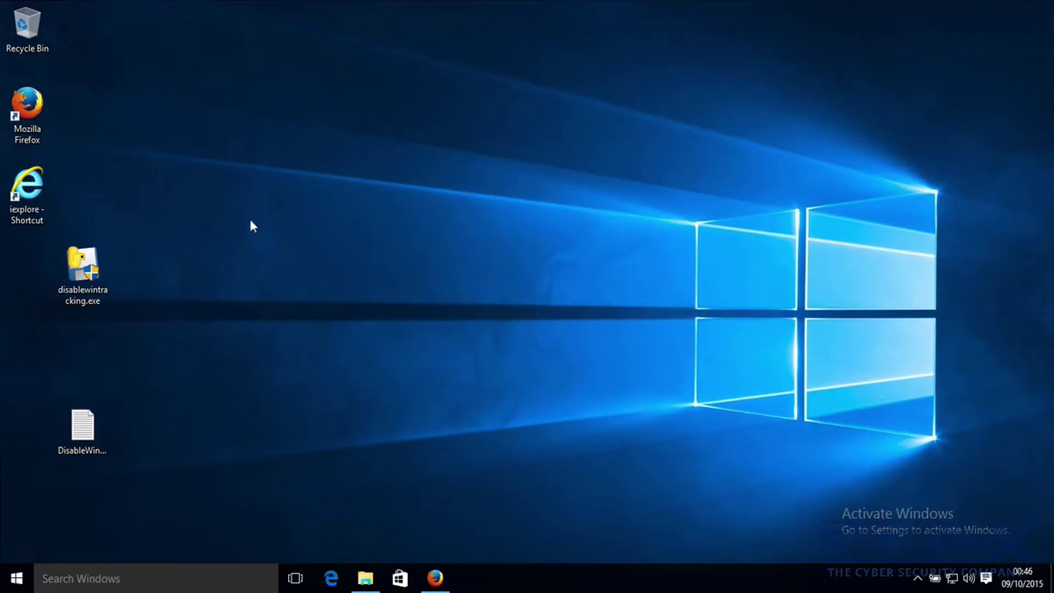
Step: Run disablewintracking.exe from the desktop as administrator
right_click(88, 262)
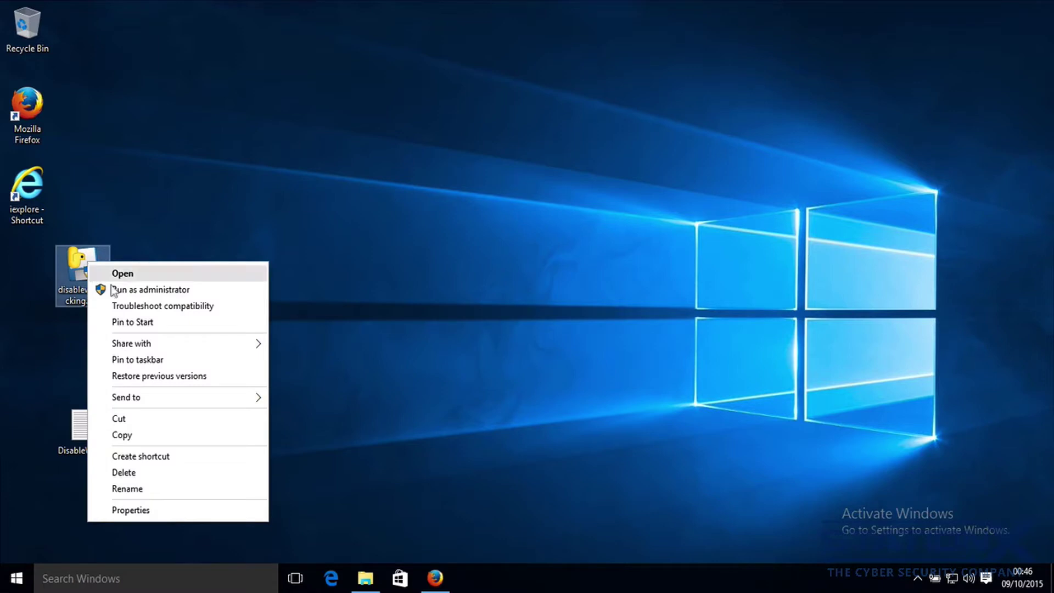
left_click(143, 291)
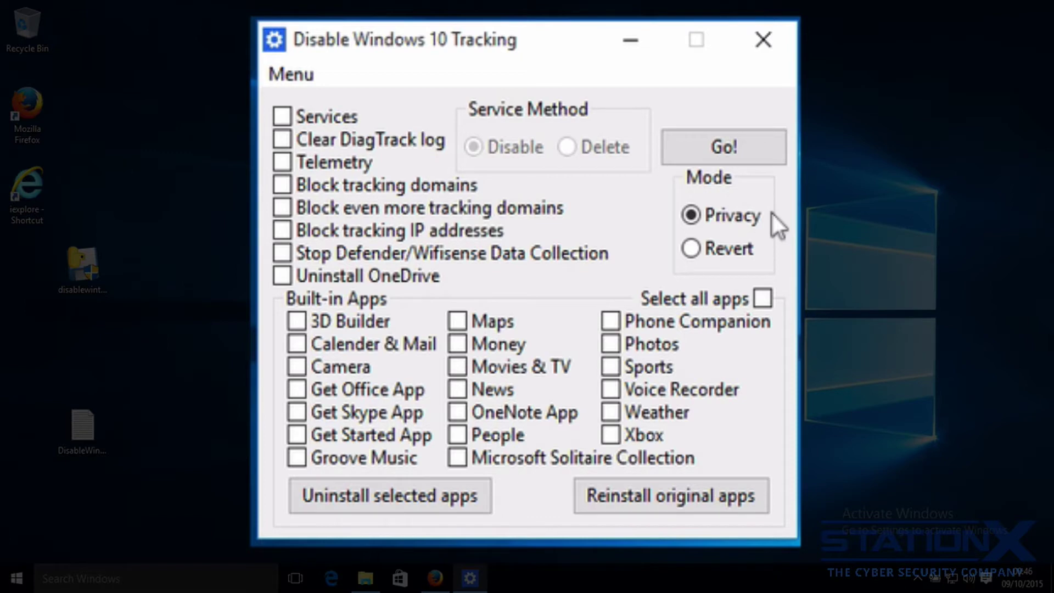
Step: Enable the Services, Clear DiagTrack log, Telemetry and Block tracking domains options, keeping the service method on Disable
mouse_move(754, 219)
left_click(288, 113)
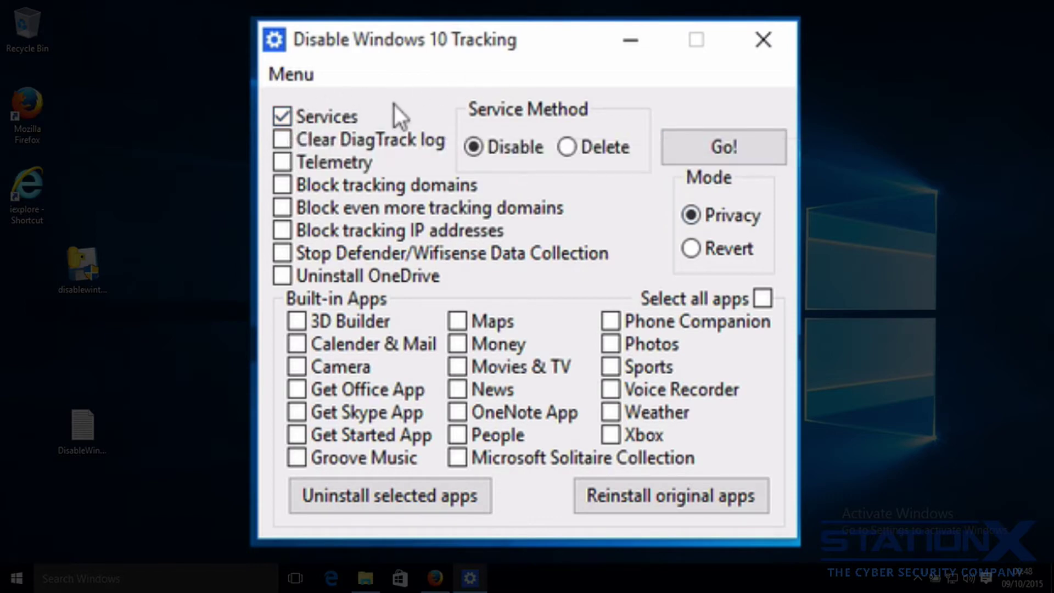
mouse_move(503, 156)
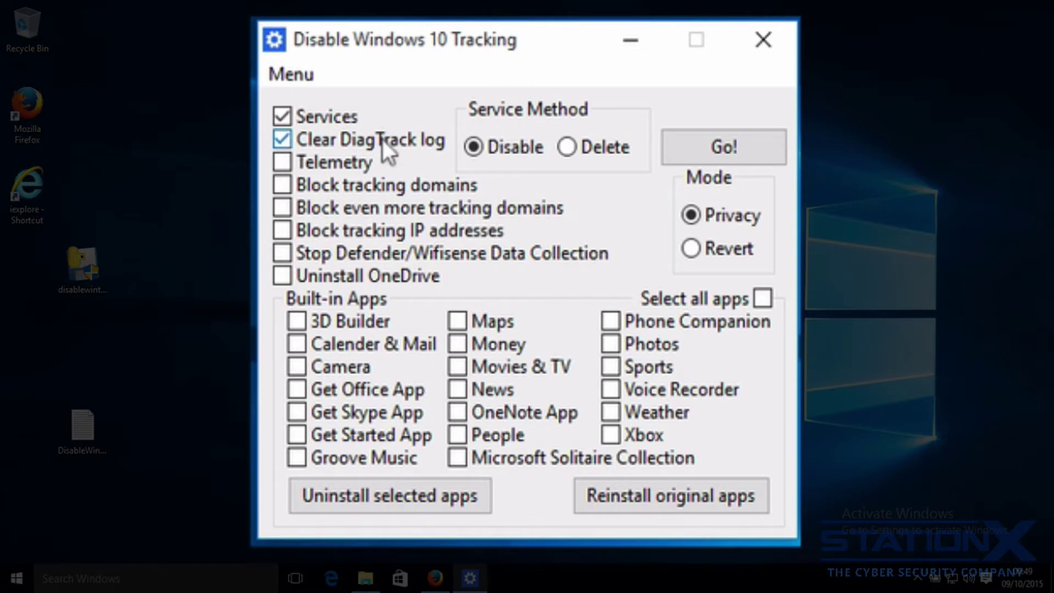
mouse_move(387, 151)
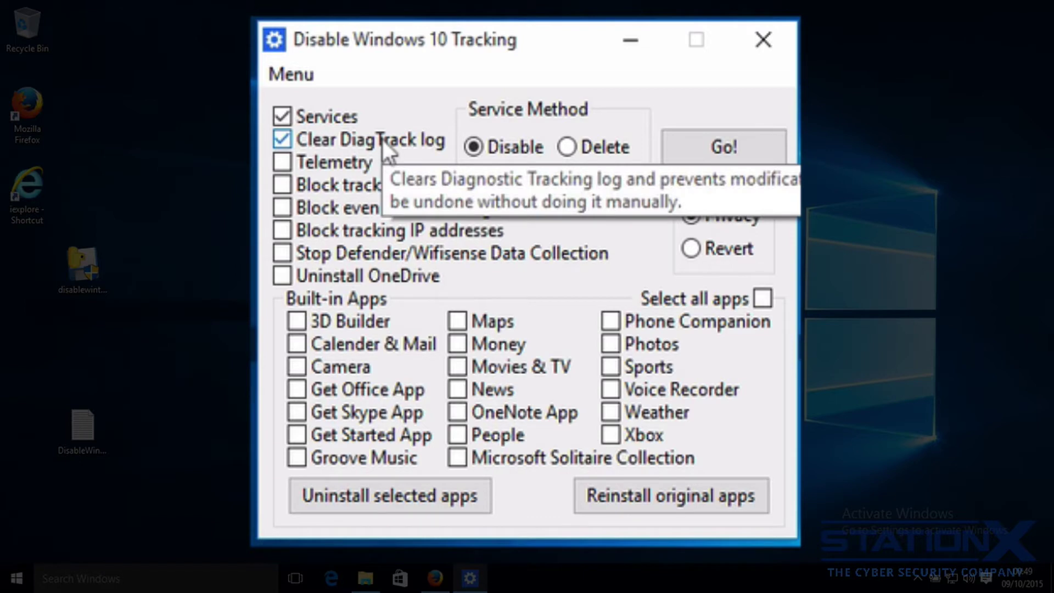
left_click(282, 162)
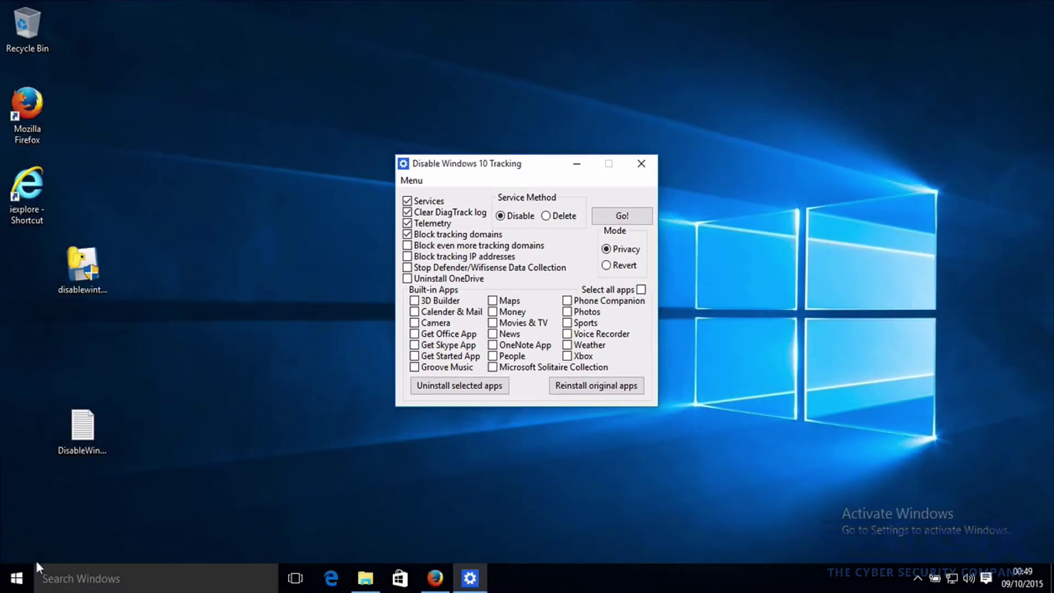
Step: Open the Windows privacy settings and view the Feedback & diagnostics page
left_click(17, 577)
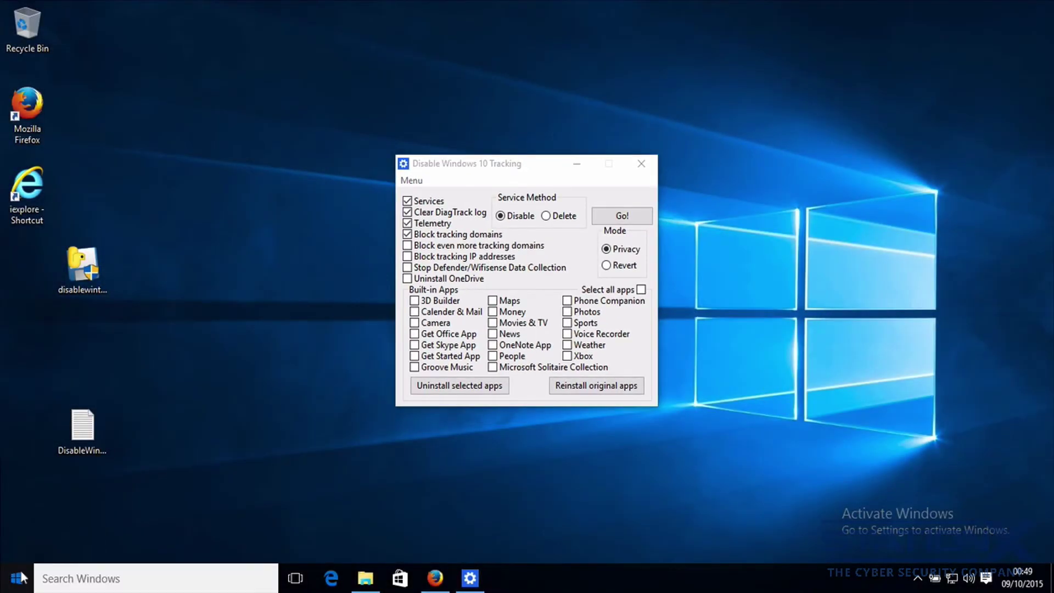
left_click(39, 496)
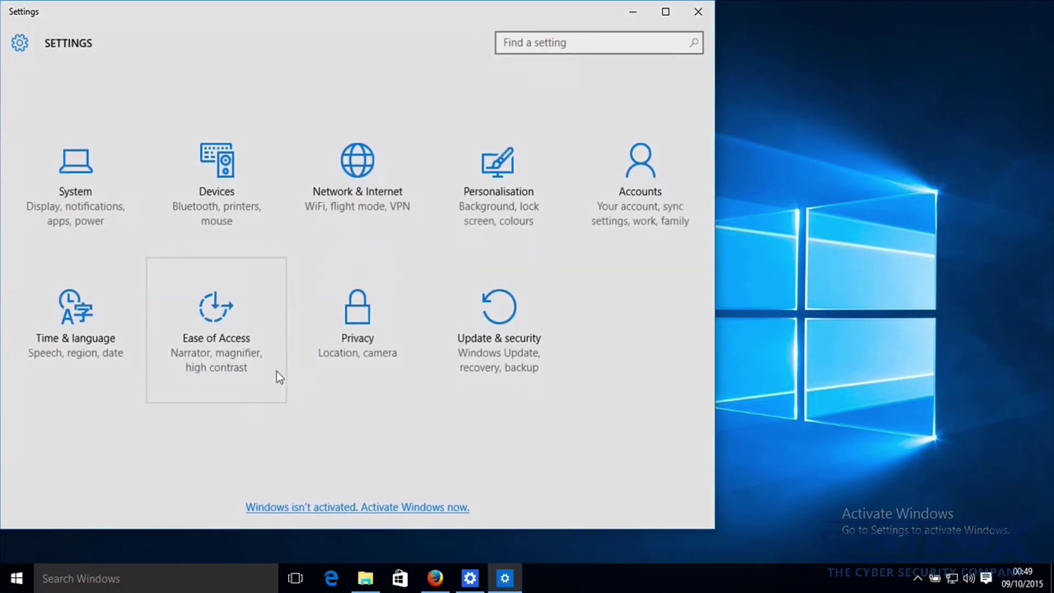
left_click(359, 328)
scroll(175, 346, "down", 1)
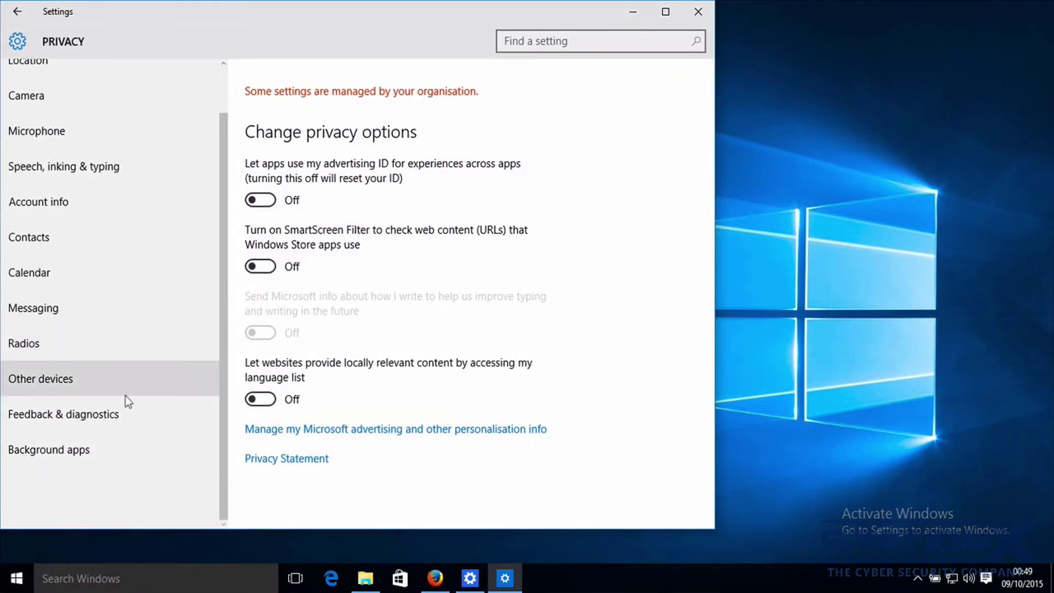
left_click(88, 416)
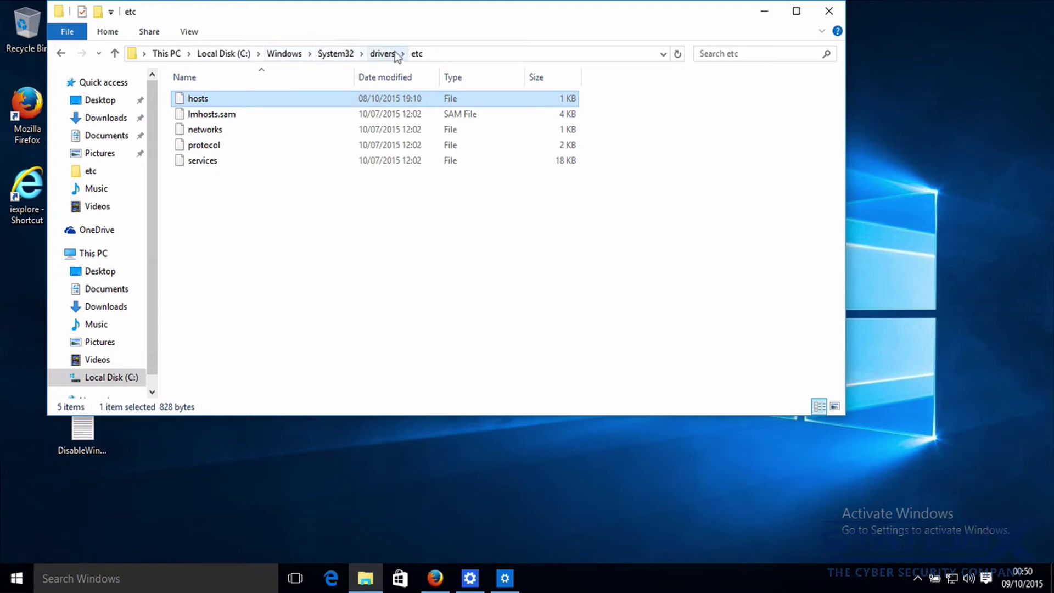
Step: Open the hosts file from the System32 drivers\etc folder in Notepad to view its entries
right_click(197, 99)
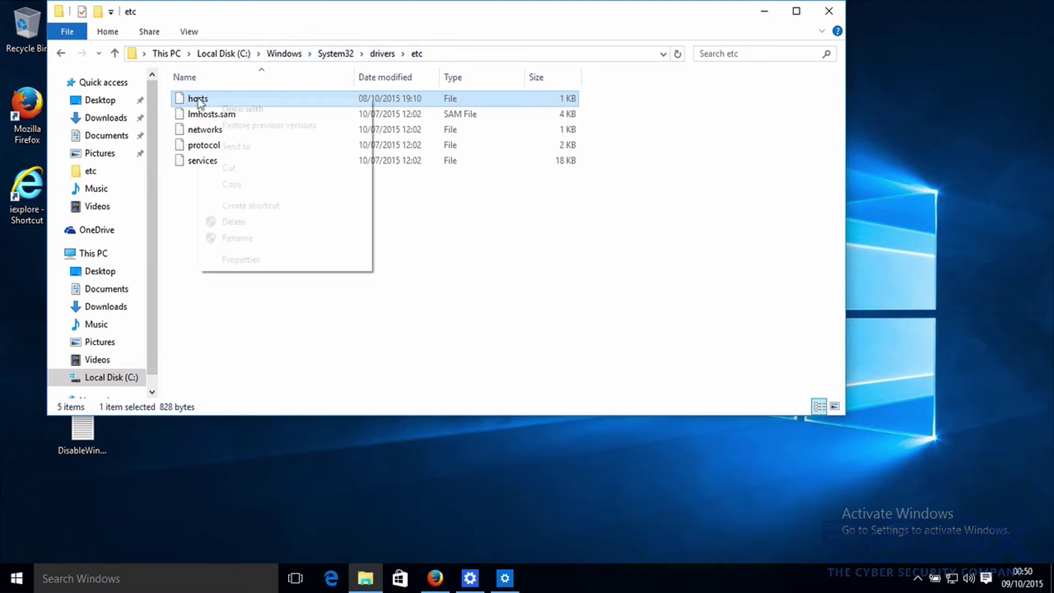
left_click(236, 109)
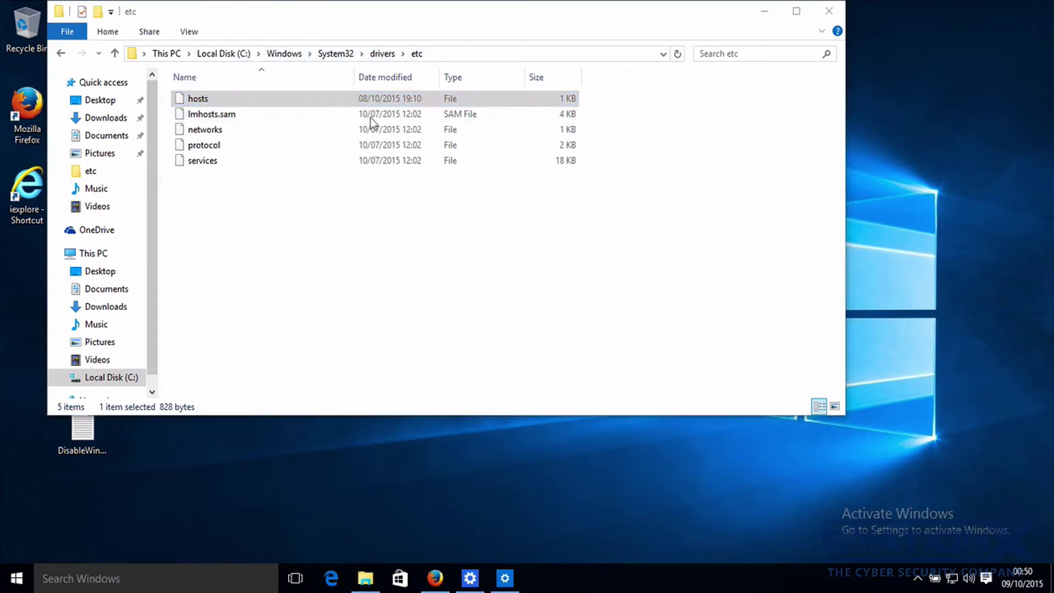
left_click(473, 282)
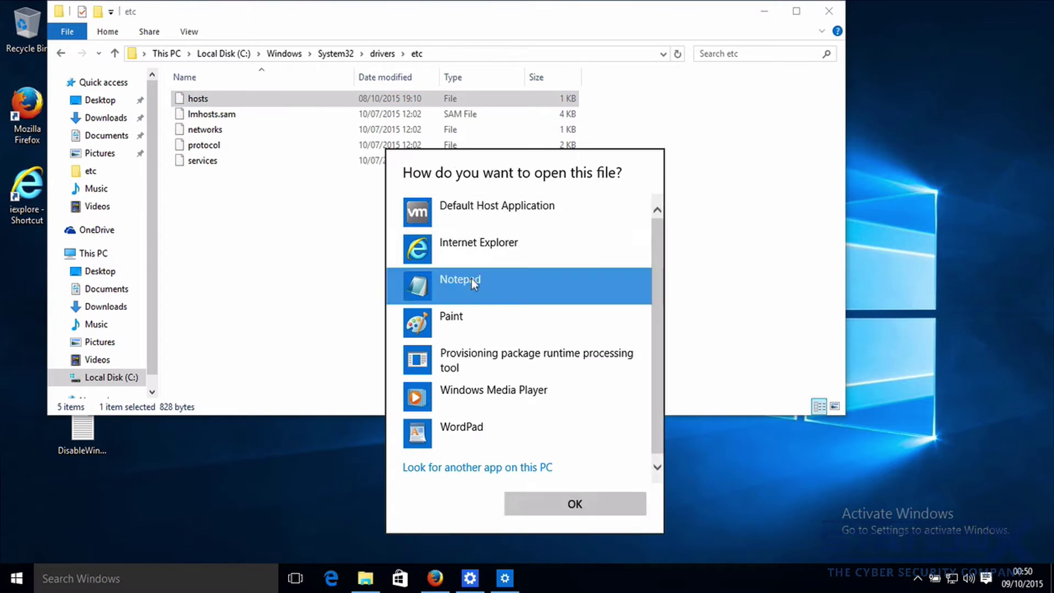
left_click(571, 503)
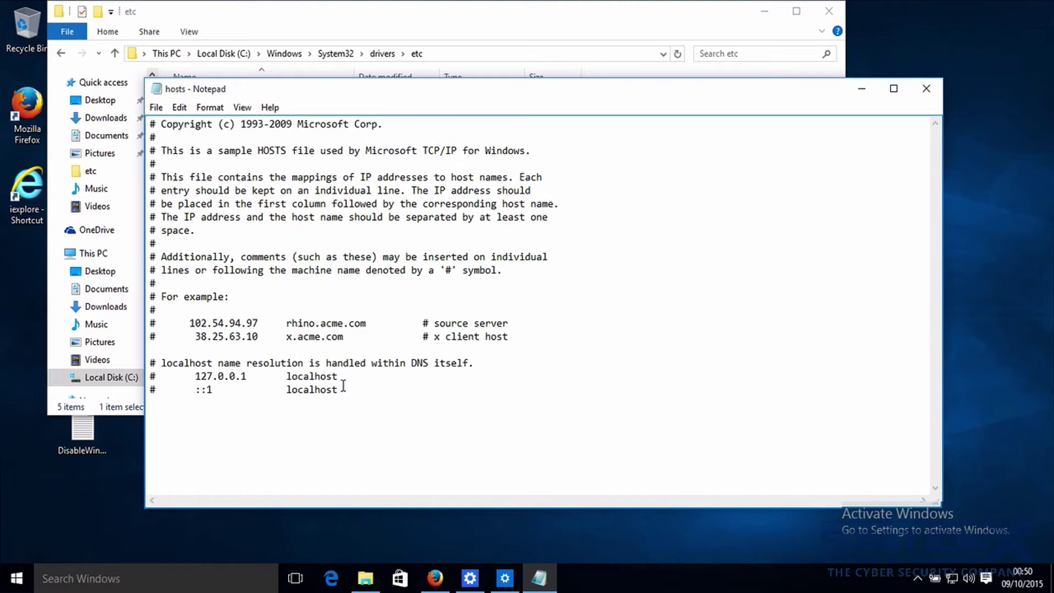
Step: Switch back to Disable Windows 10 Tracking with the other windows cleared away and enable Block even more tracking domains
left_click(470, 578)
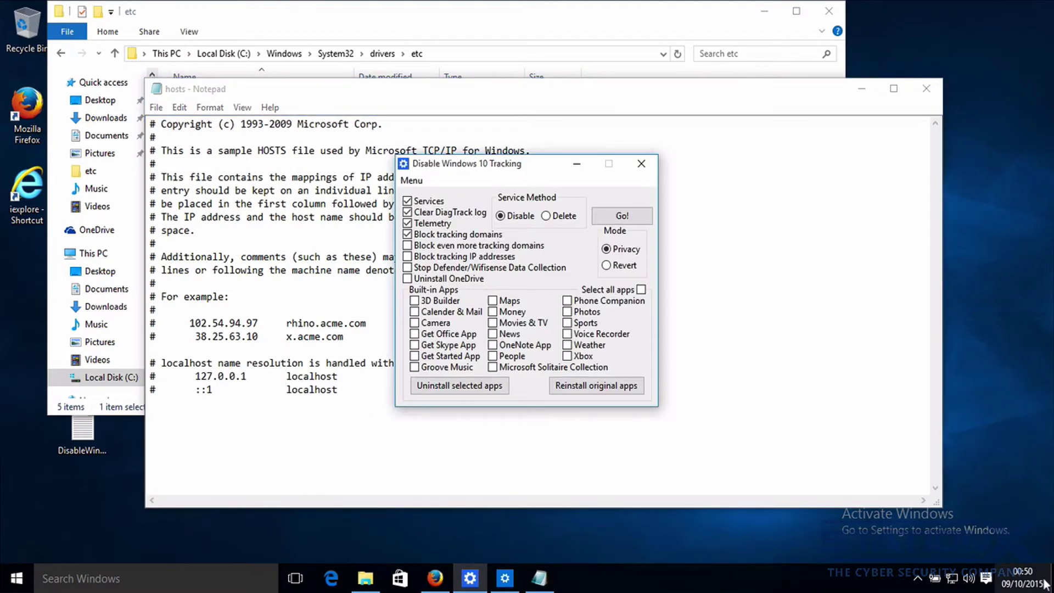
key("super+d")
left_click(470, 578)
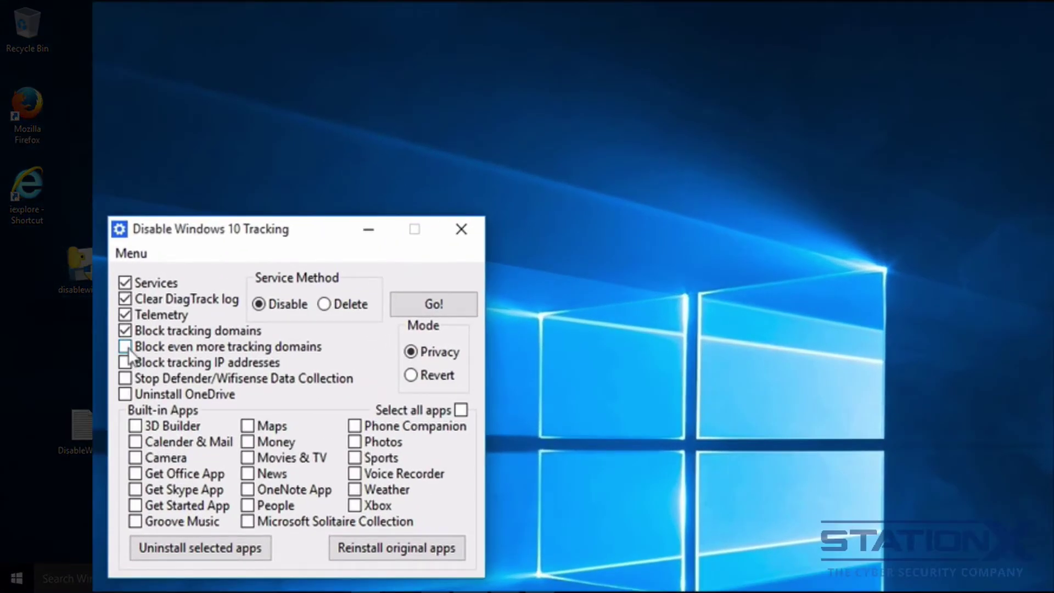
left_click(125, 347)
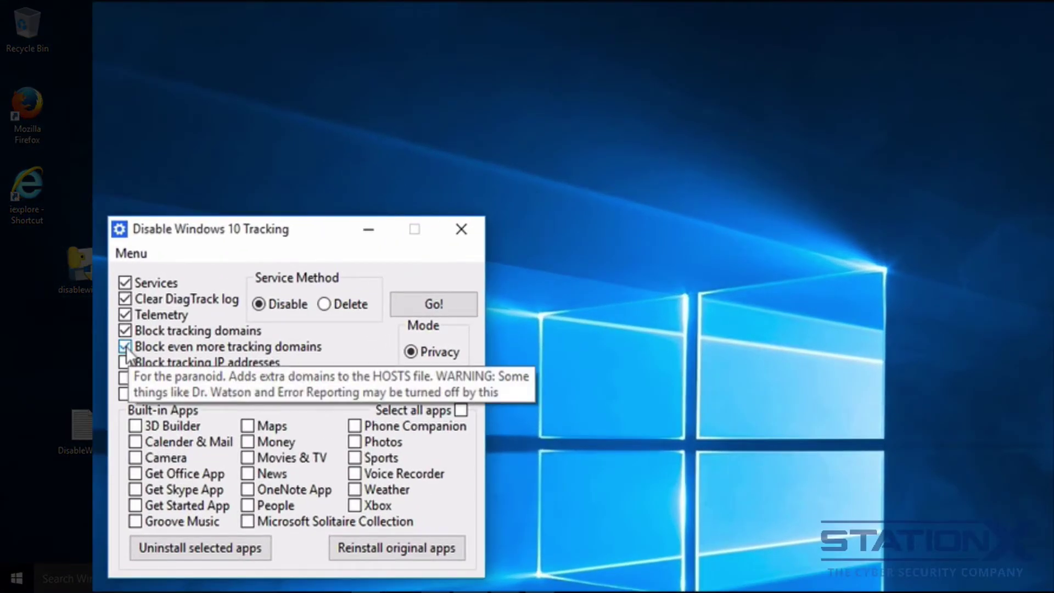
Step: Open the tool's settings, review the lists of domains and extra domains to be blocked, and close the settings
left_click(135, 252)
left_click(153, 298)
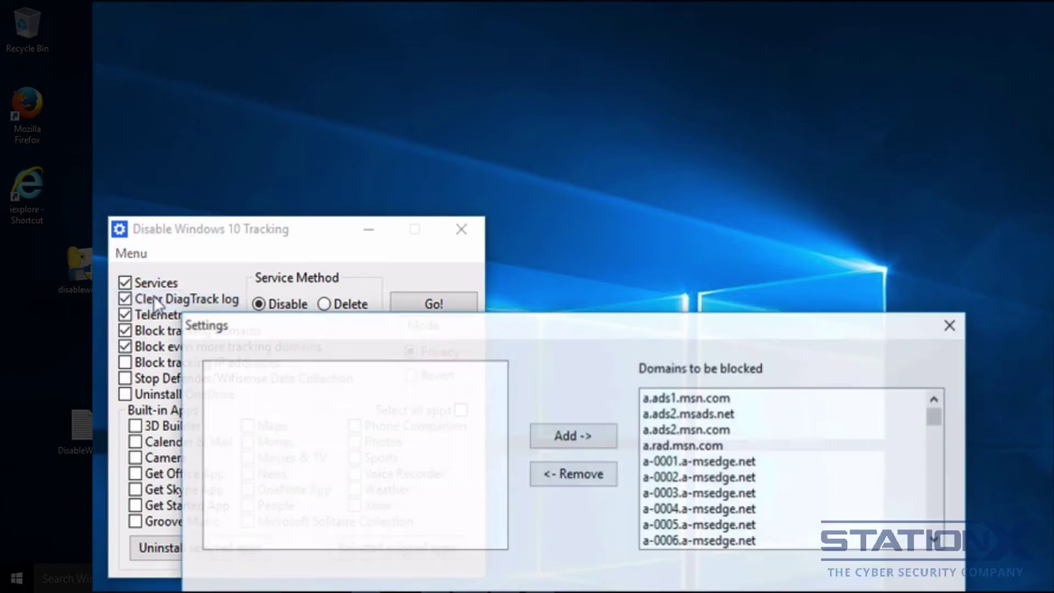
left_click_drag(543, 318, 527, 28)
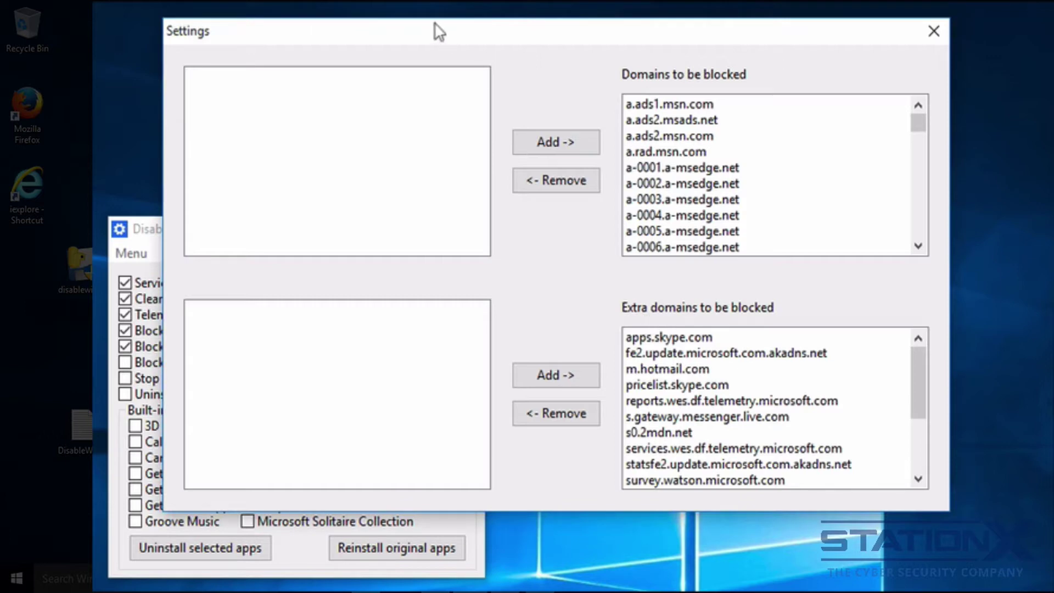
left_click_drag(406, 33, 548, 20)
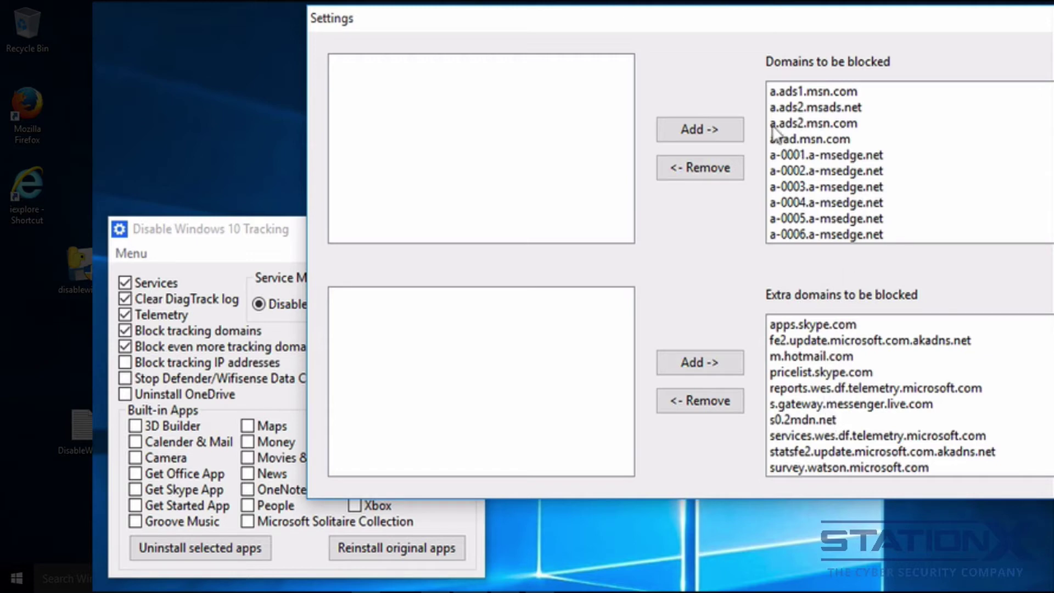
left_click_drag(741, 28, 667, 39)
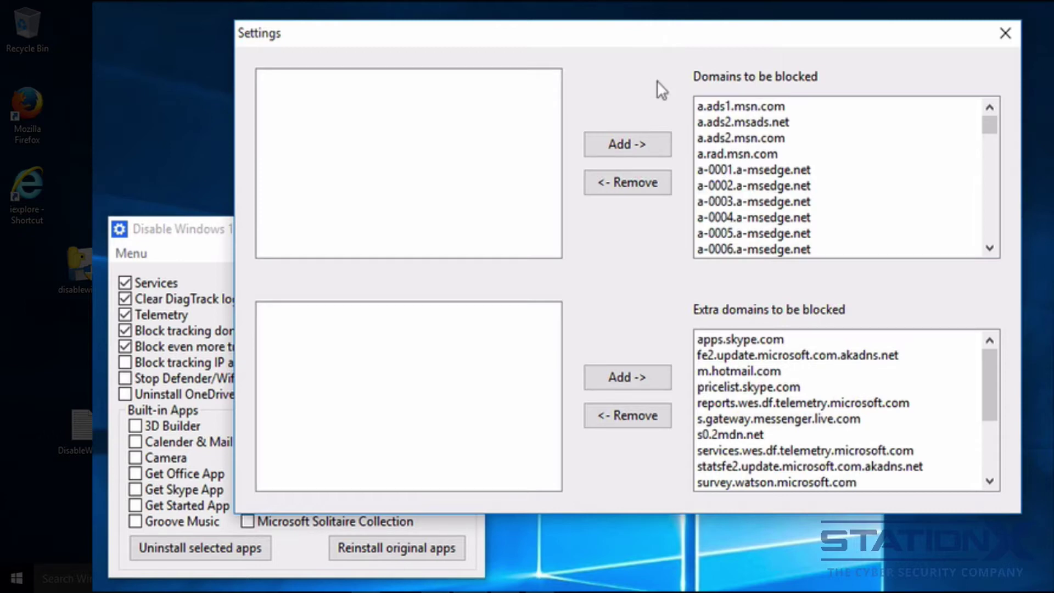
left_click_drag(989, 380, 988, 344)
left_click(1005, 34)
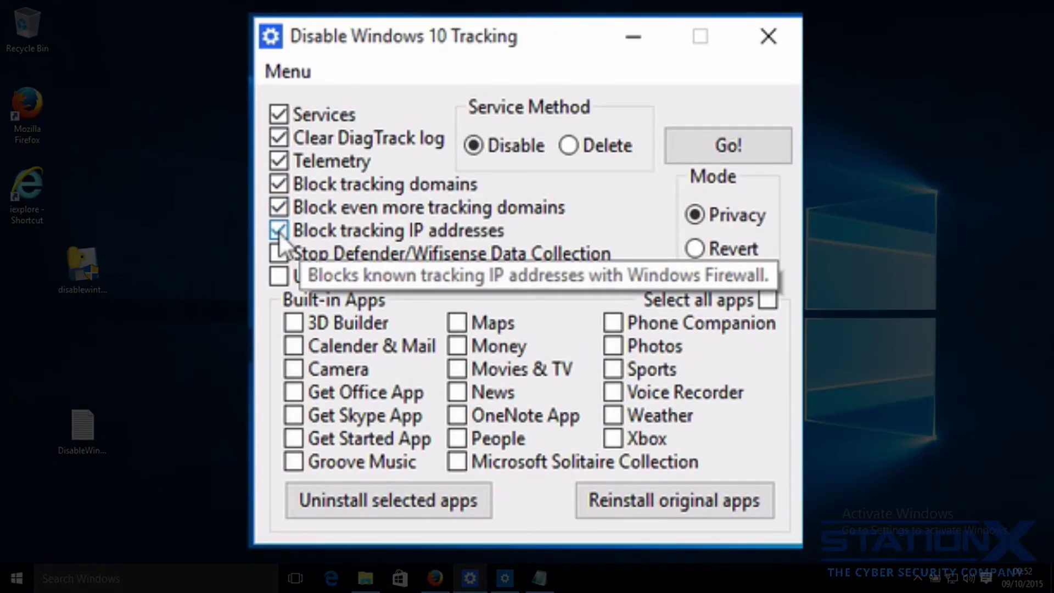
Step: Enable Block tracking IP addresses, Stop Defender/Wifisense Data Collection and Uninstall OneDrive
left_click(278, 231)
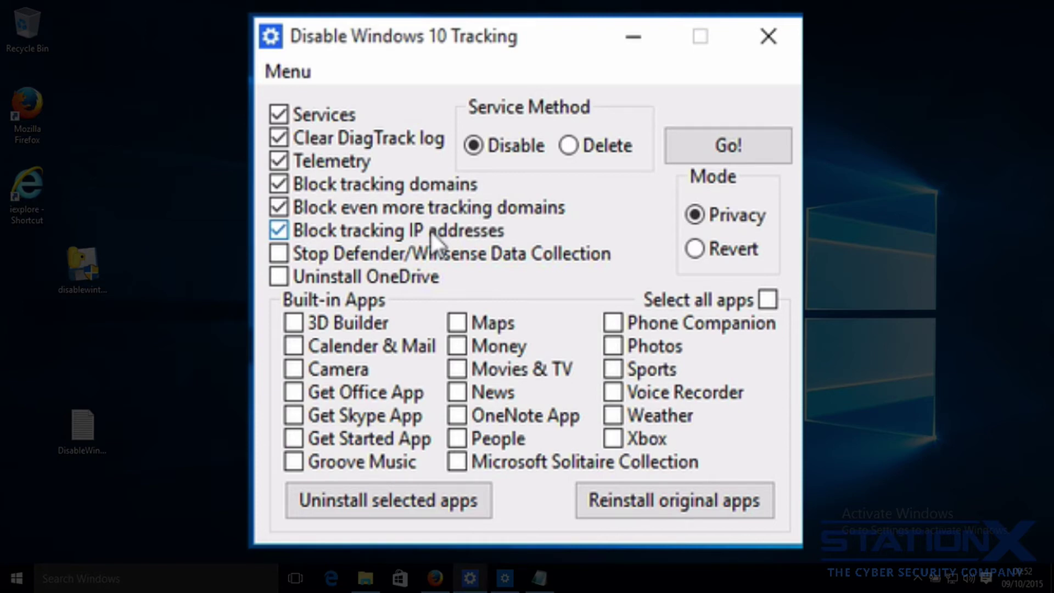
left_click(279, 255)
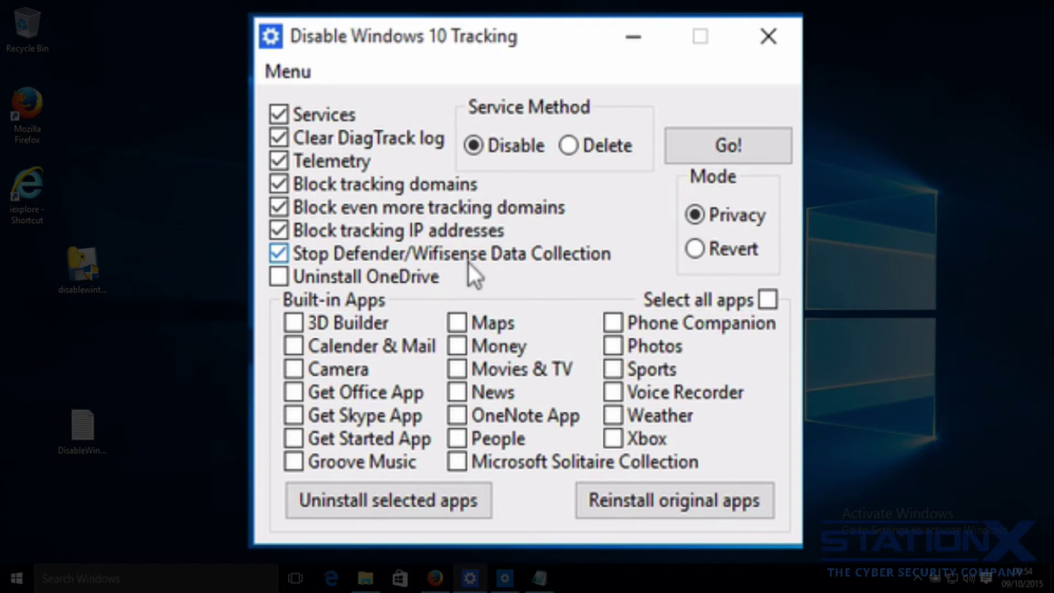
left_click(281, 277)
Step: Select all built-in apps and clear that selection again
left_click(767, 298)
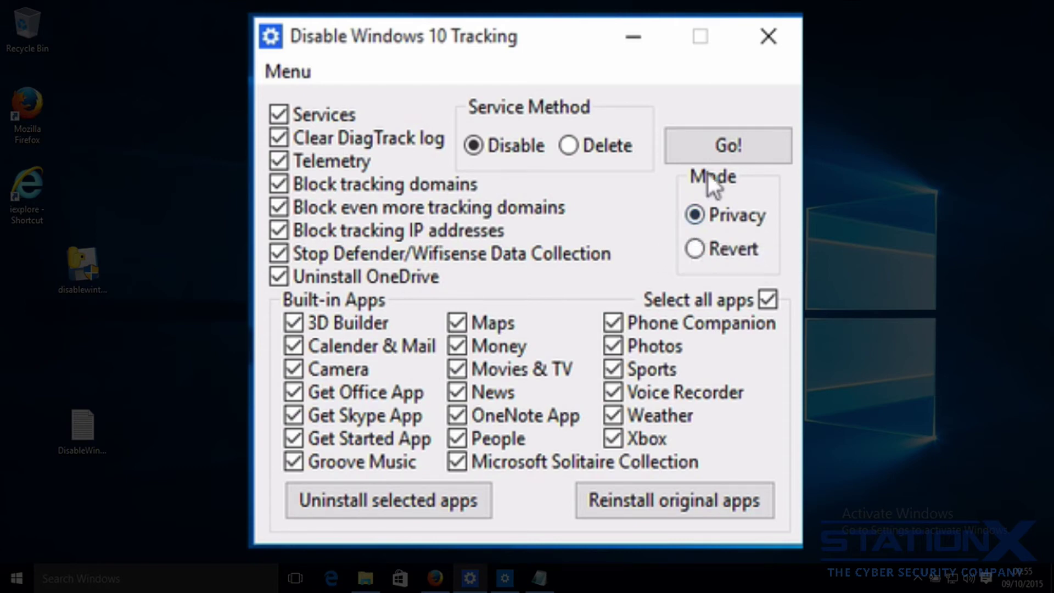
left_click(769, 300)
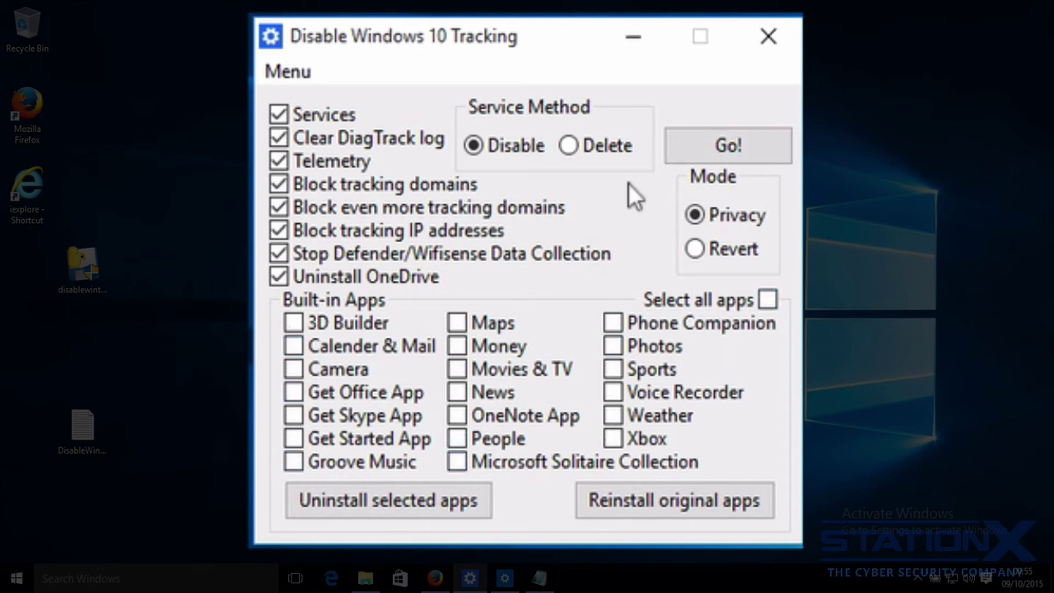
Step: Apply the chosen tracking options in Privacy mode and bring the console output window to the front
left_click(726, 146)
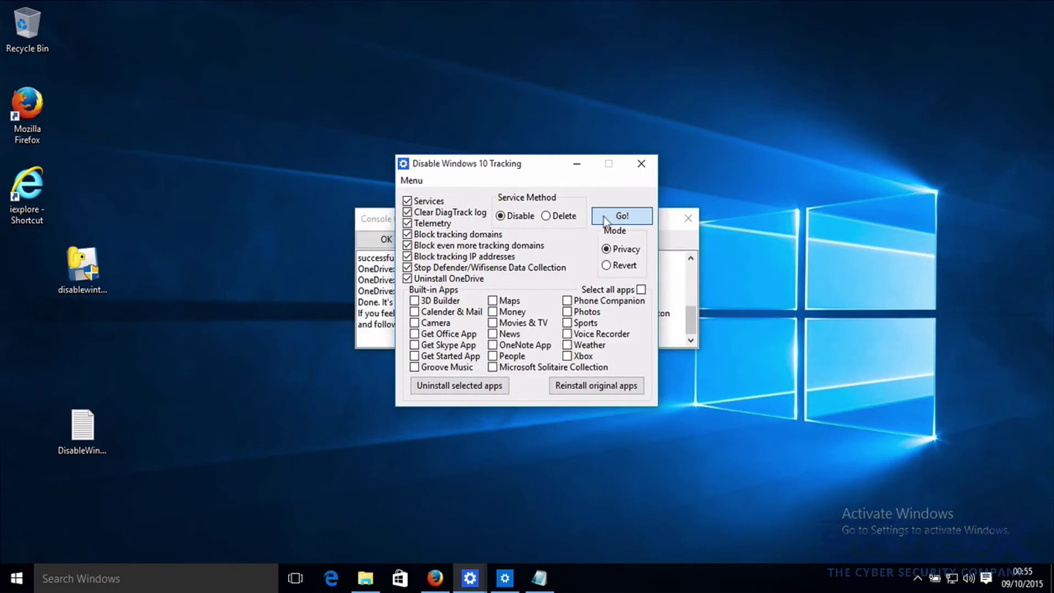
left_click(663, 222)
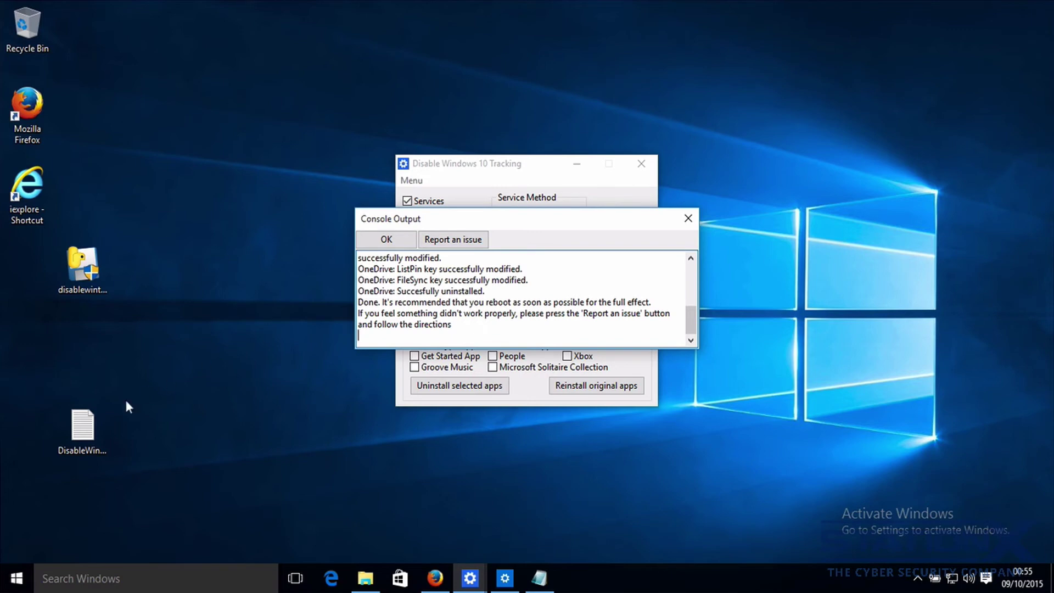
Step: Open DisableWinTracking.log from the desktop and review its log entries down to the end
double_click(86, 420)
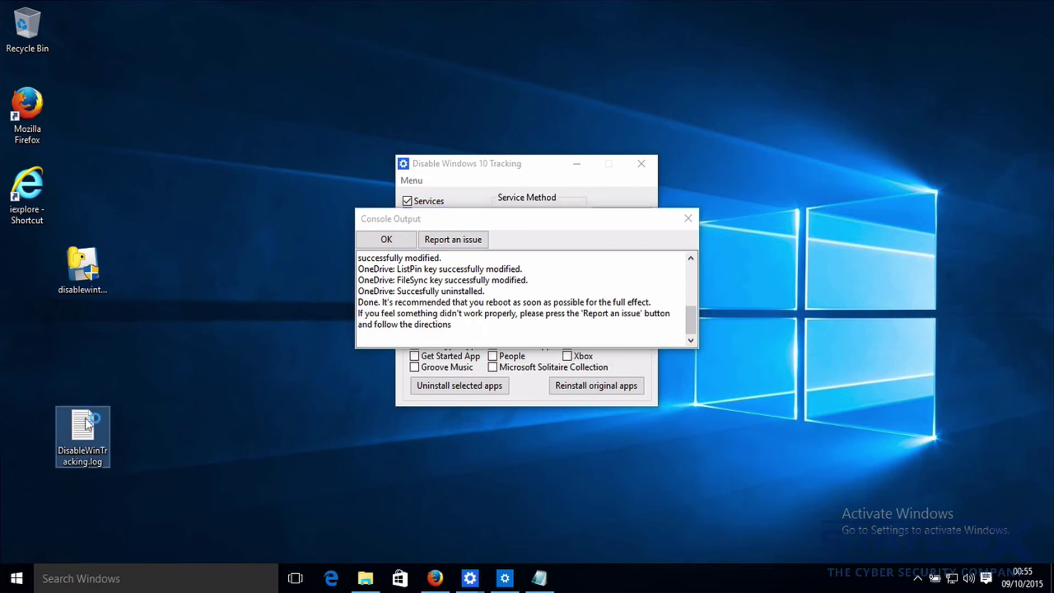
scroll(632, 251, "down", 2)
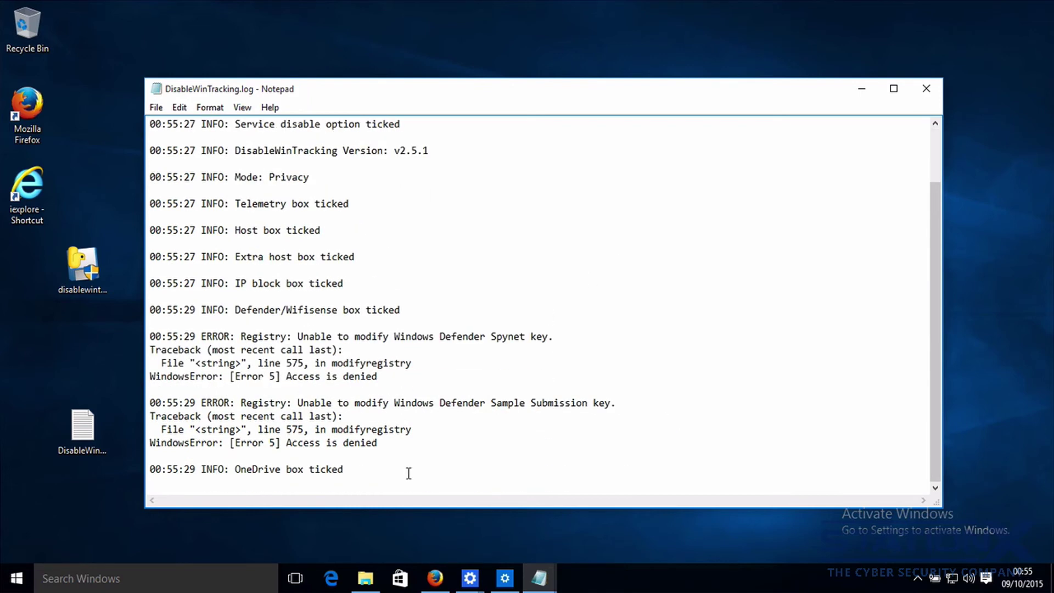
Step: Highlight the access-denied error under the Windows Defender Spynet key entry and close the log
left_click_drag(388, 377, 292, 380)
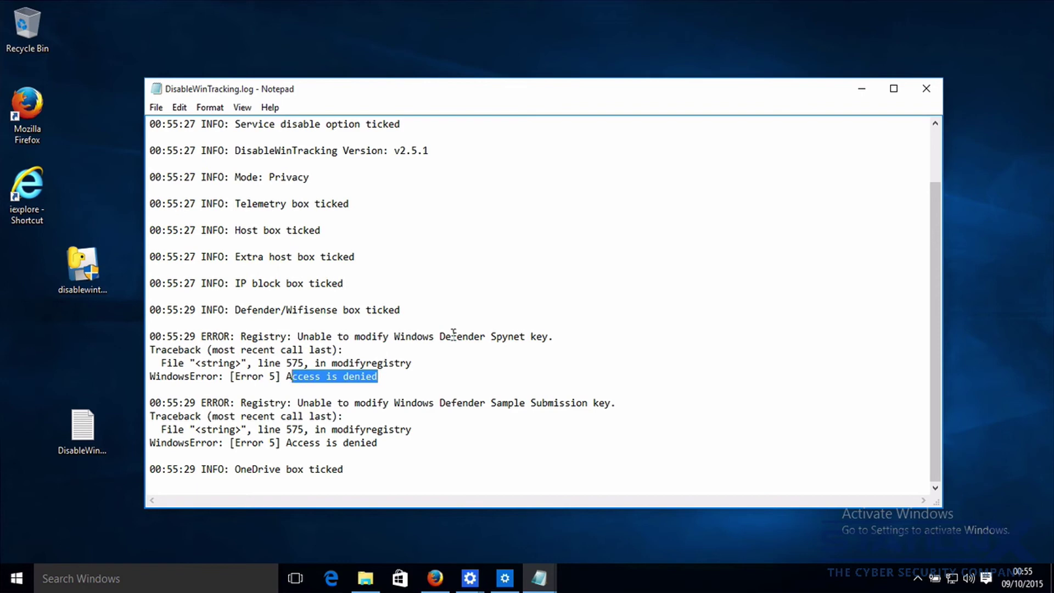
left_click(924, 89)
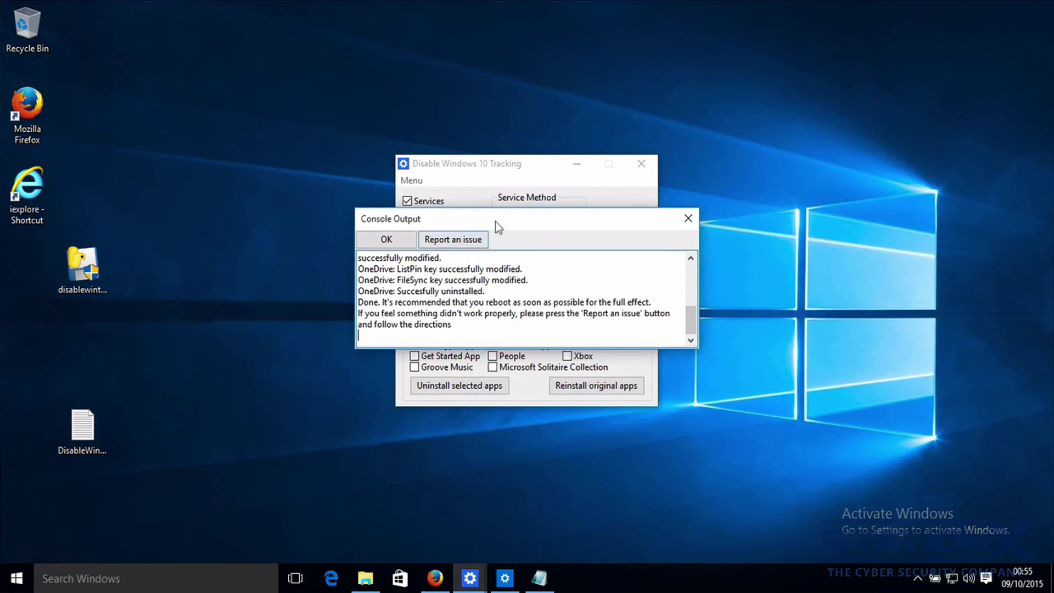
Step: Close the outdated hosts file window and reopen hosts from the drivers\etc folder in Notepad
left_click(367, 579)
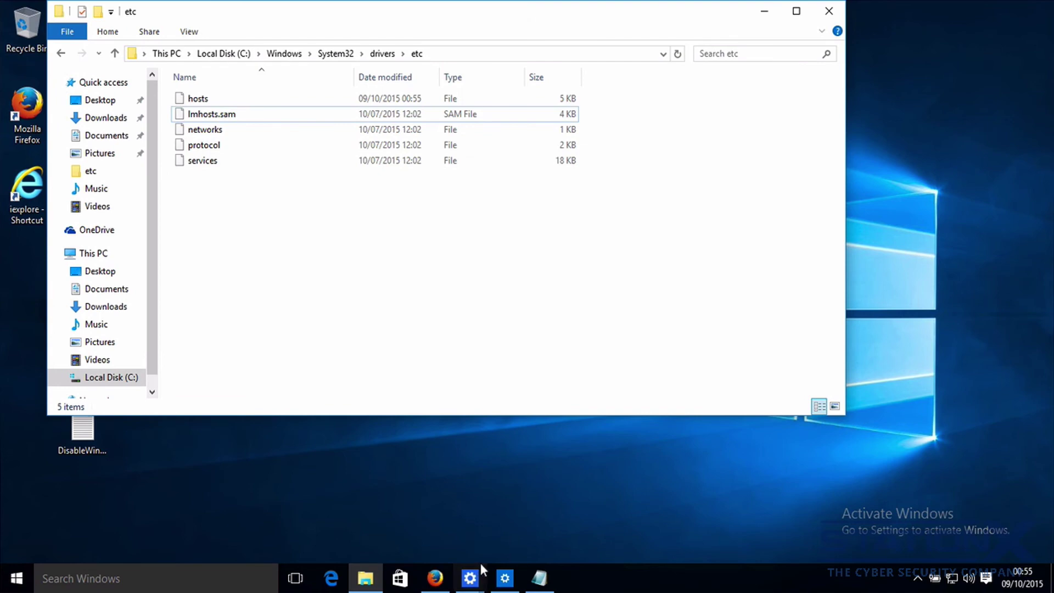
left_click(535, 576)
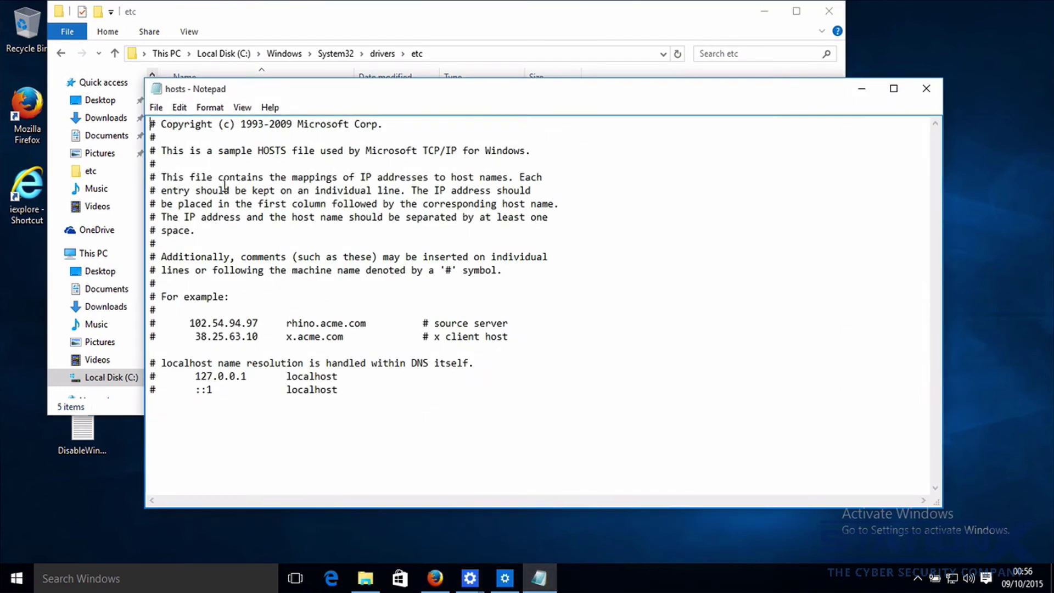
left_click(926, 88)
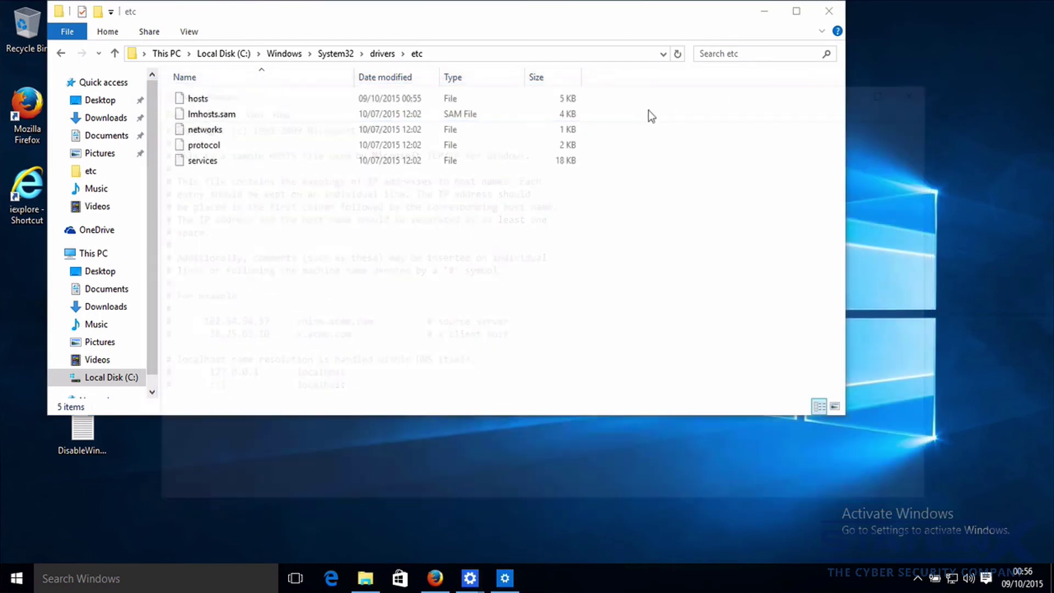
left_click(211, 99)
right_click(212, 100)
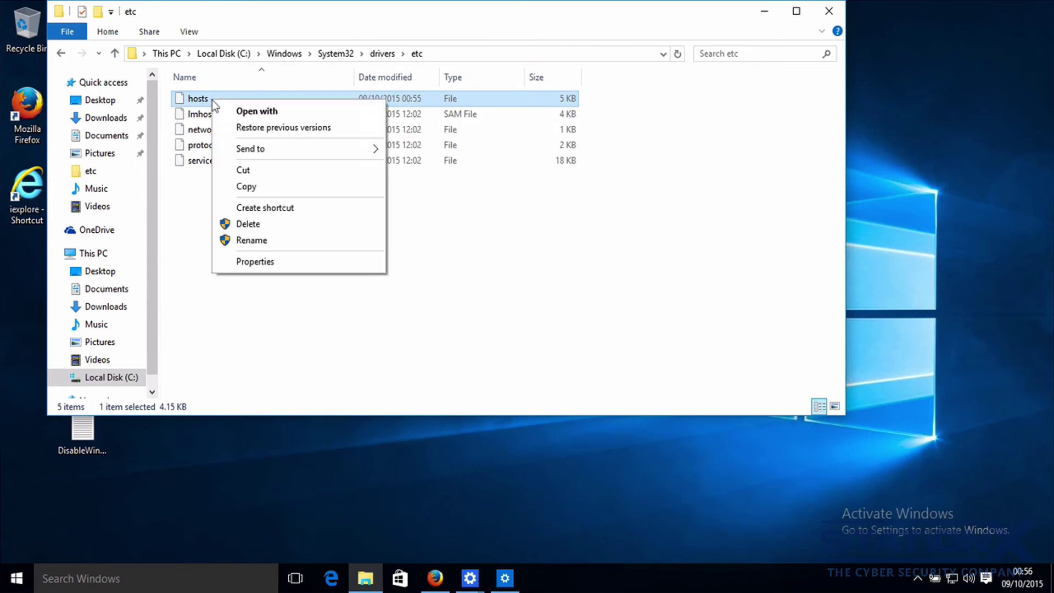
left_click(256, 109)
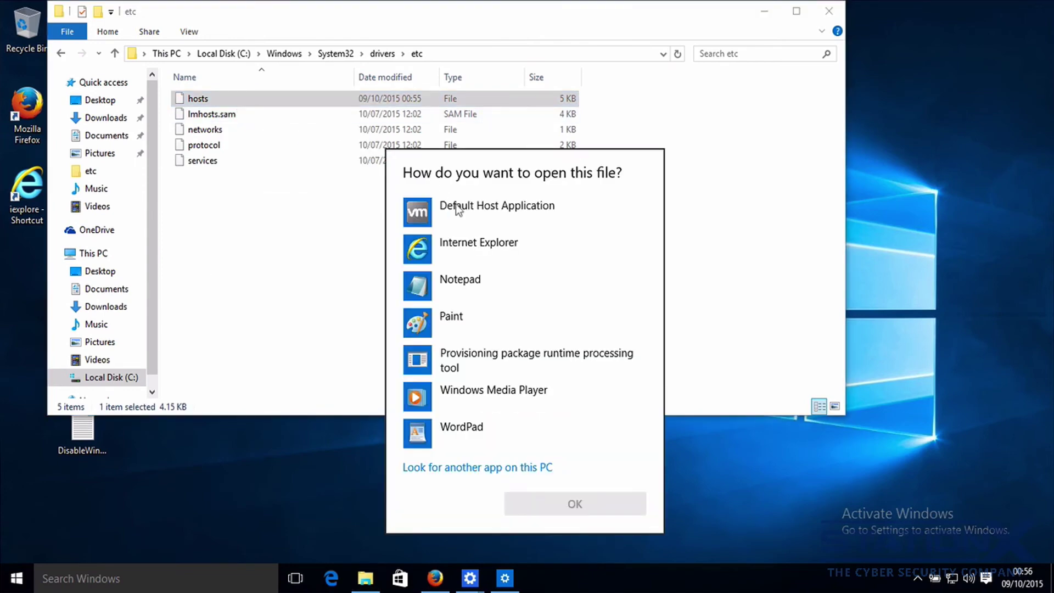
left_click(457, 281)
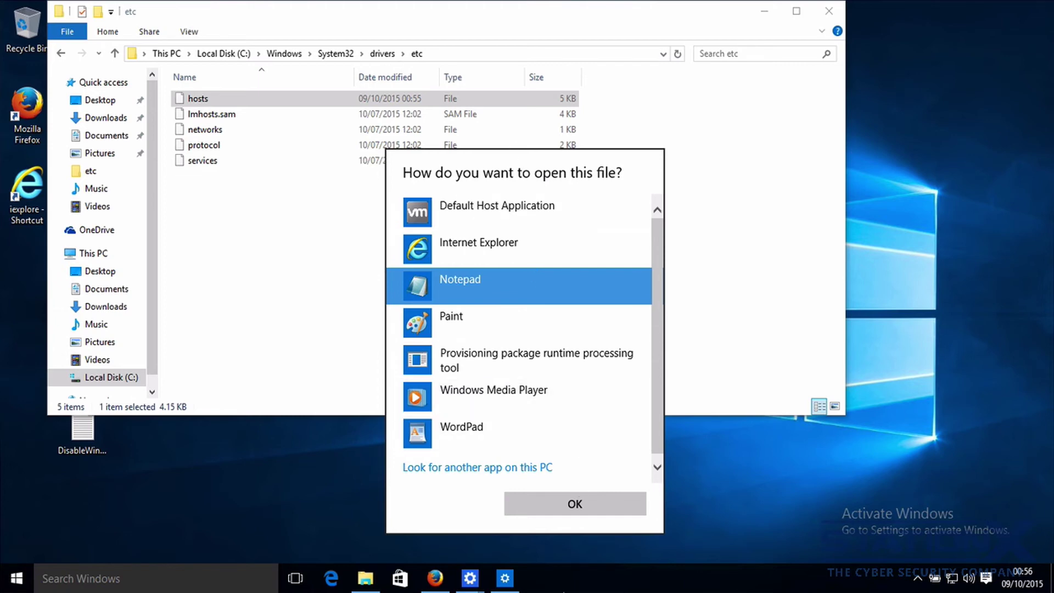
left_click(571, 506)
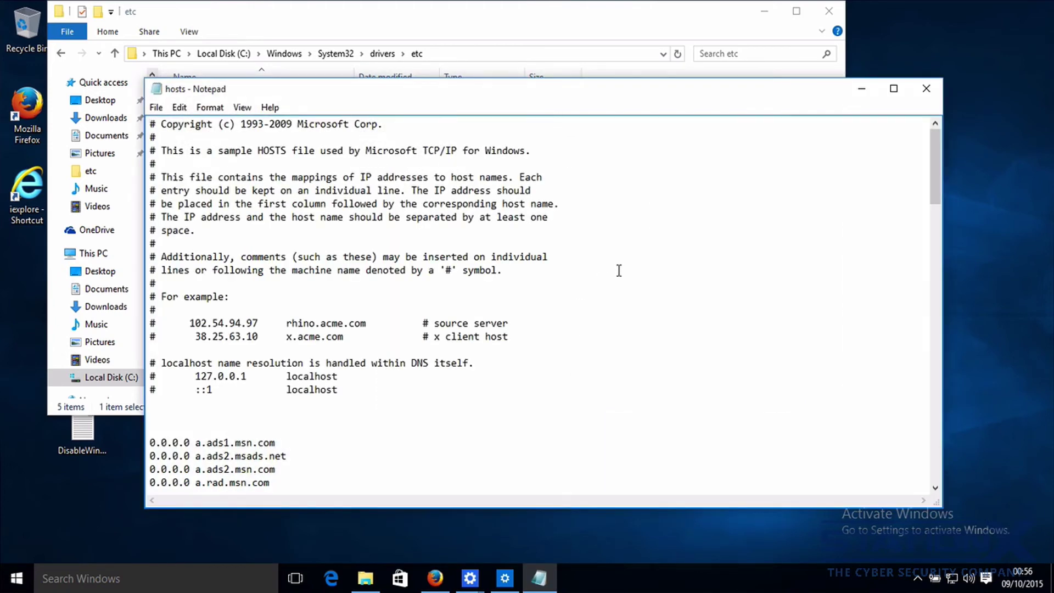
Step: Review the tracking domains added to the hosts file, highlight the first 0.0.0.0 address, and close the file
scroll(619, 266, "down", 7)
scroll(635, 259, "down", 2)
scroll(634, 259, "up", 1)
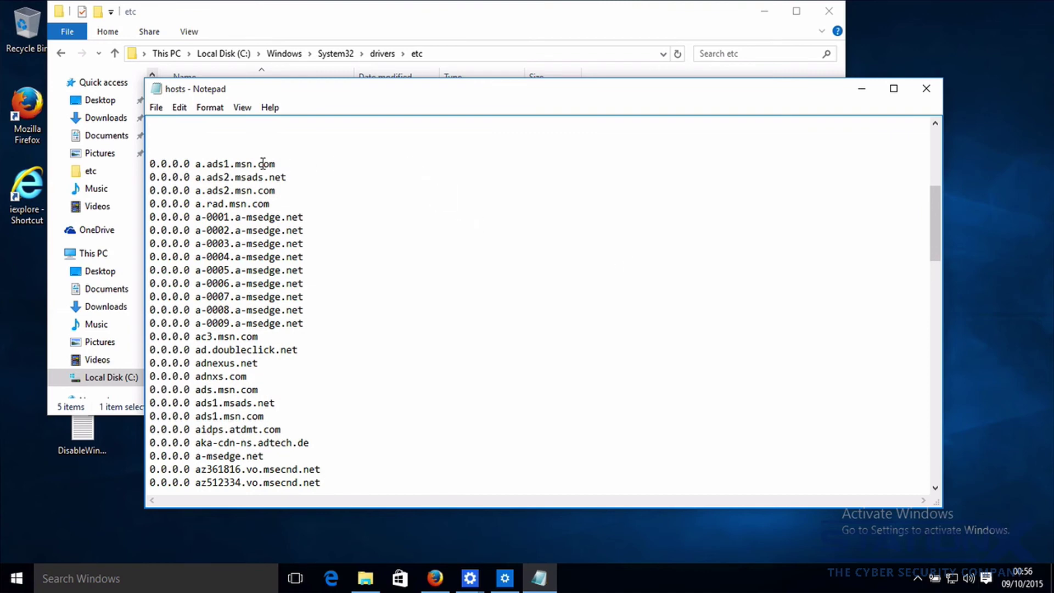
left_click_drag(190, 164, 148, 163)
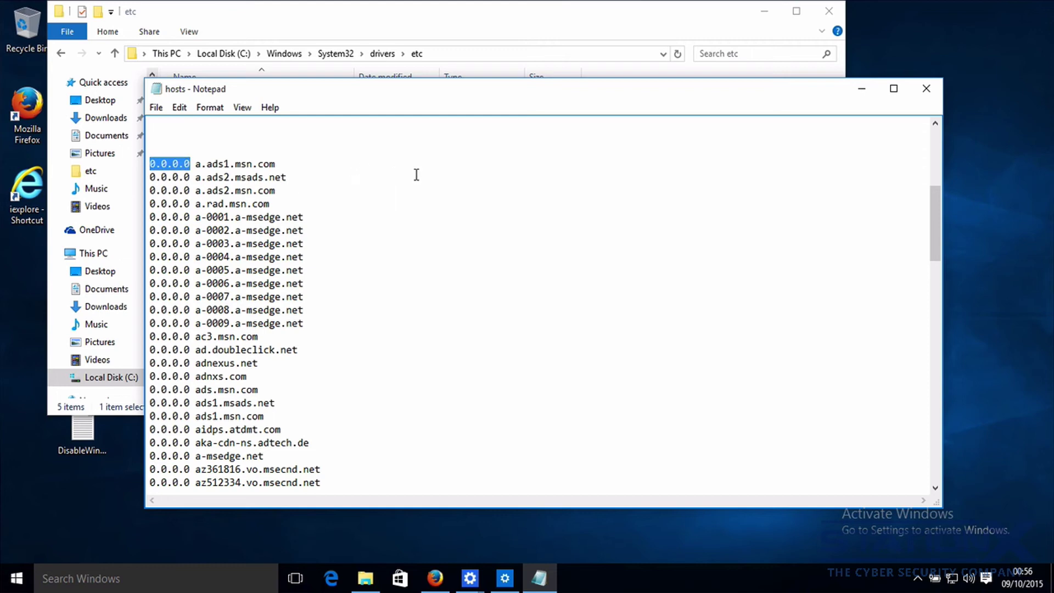
left_click(926, 88)
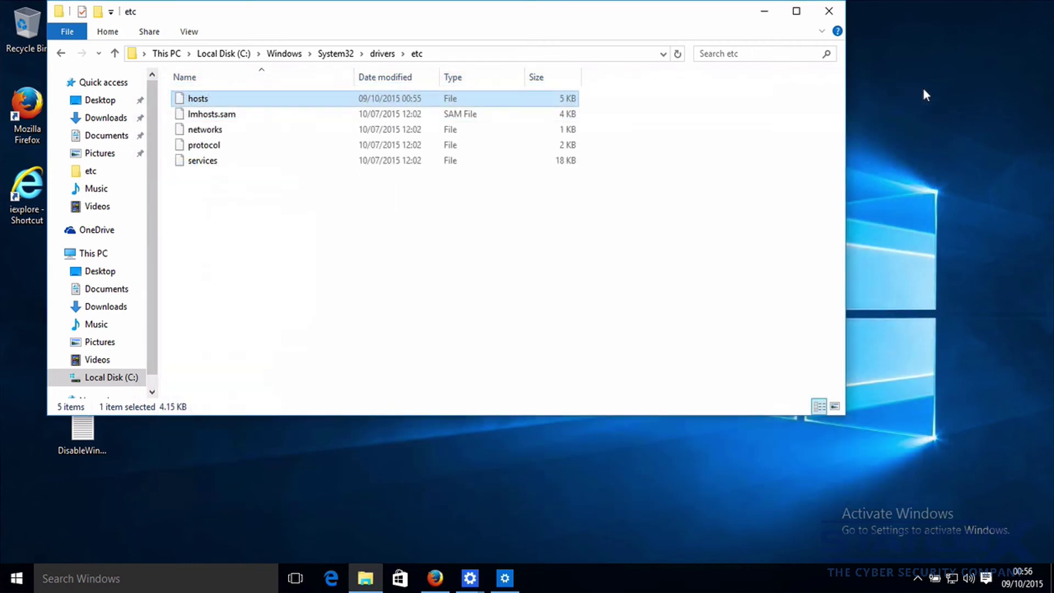
Step: Search Windows for "firewall", open Windows Firewall with Advanced Security and show its Outbound Rules
left_click(109, 578)
type("firewall")
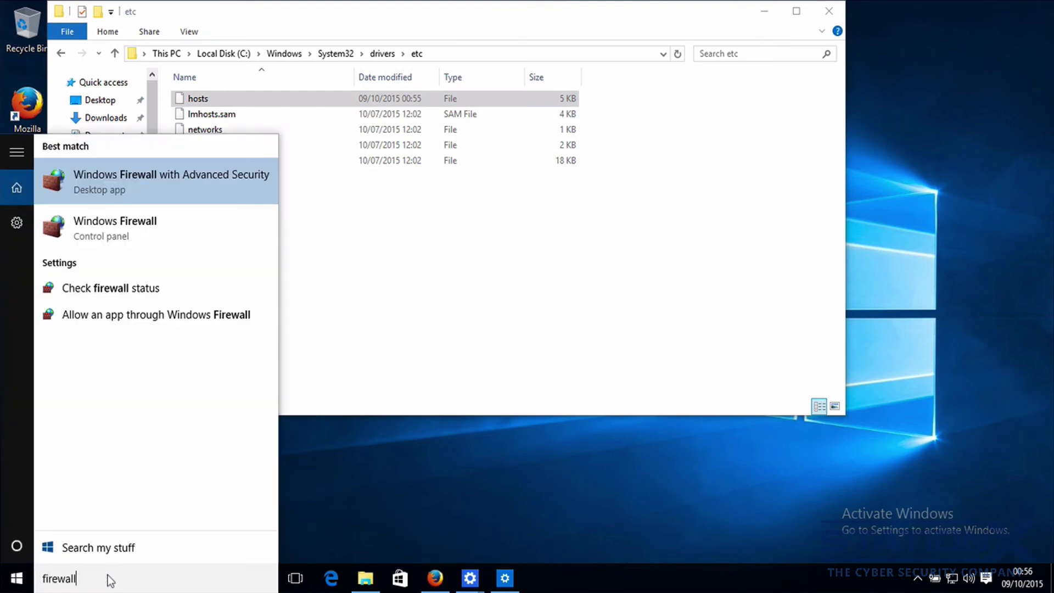
left_click(101, 186)
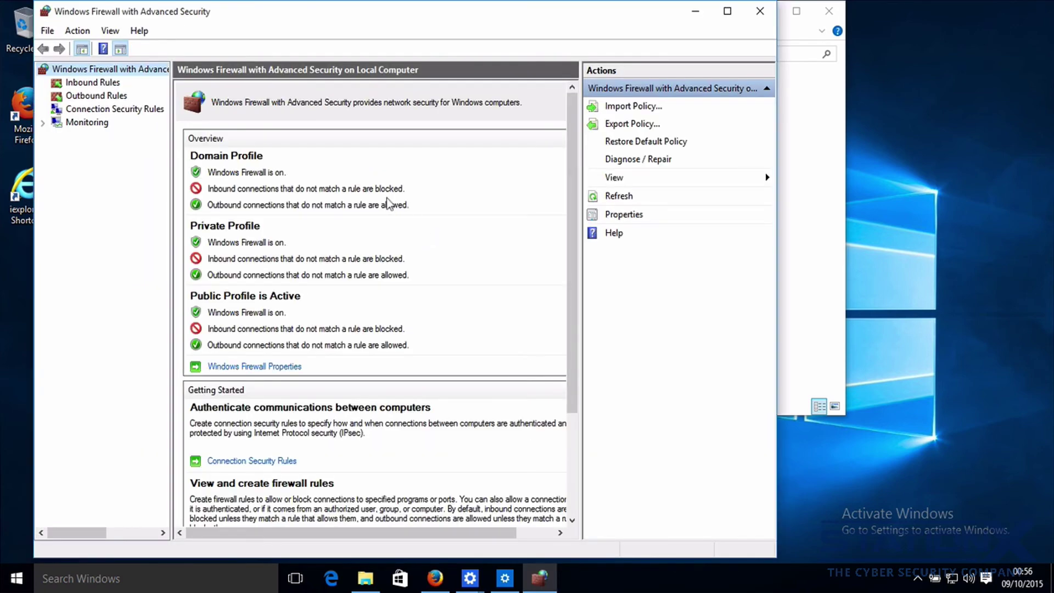
left_click(82, 99)
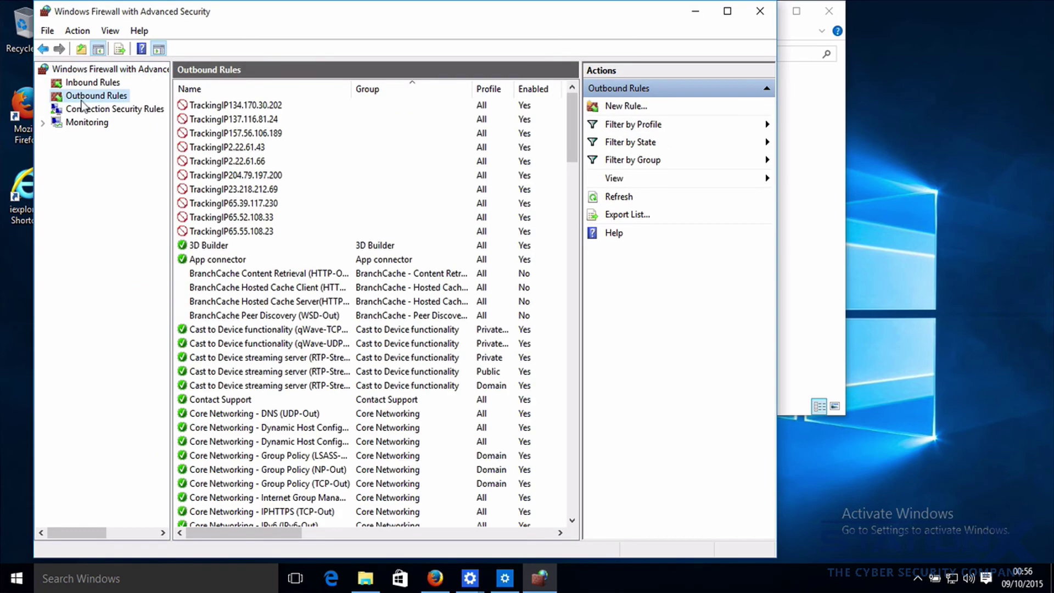
Step: Examine the TrackingIP outbound rules, including their action and remote address columns, in a maximized window and minimize the firewall
left_click(240, 105)
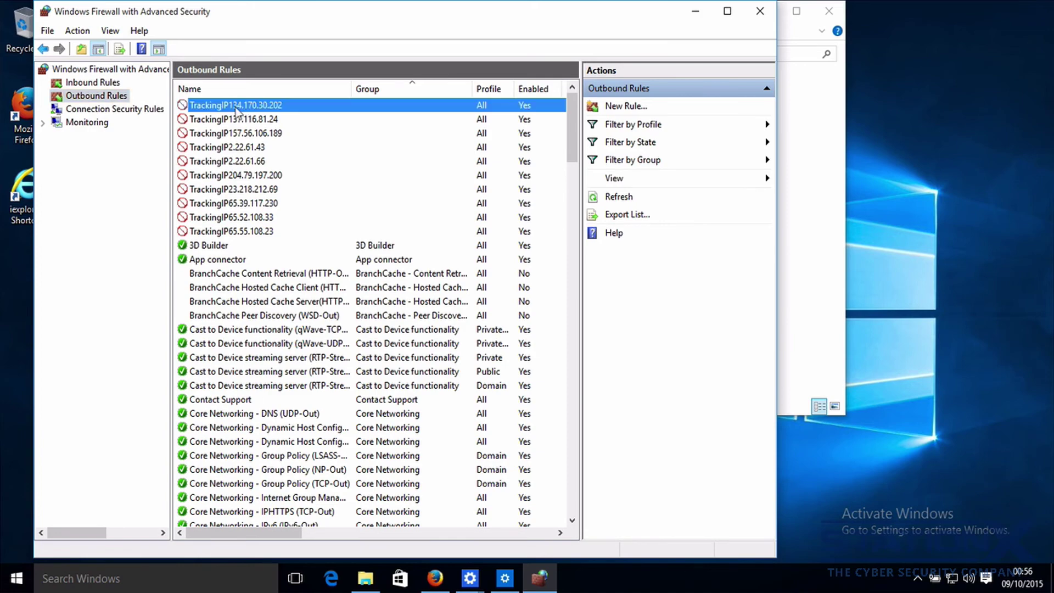
left_click(727, 11)
left_click_drag(281, 538, 422, 539)
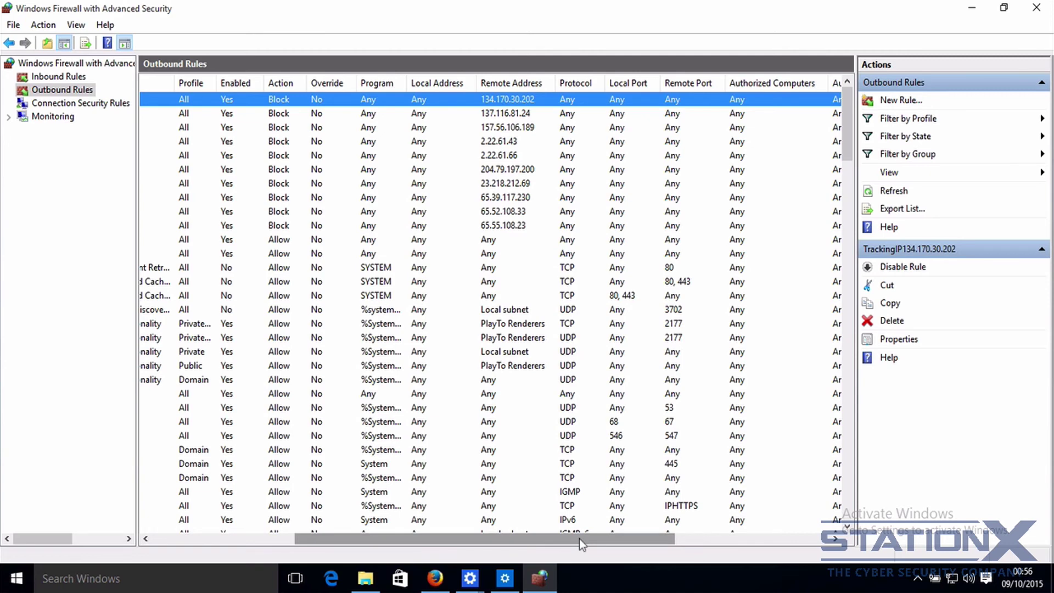
left_click_drag(579, 538, 351, 529)
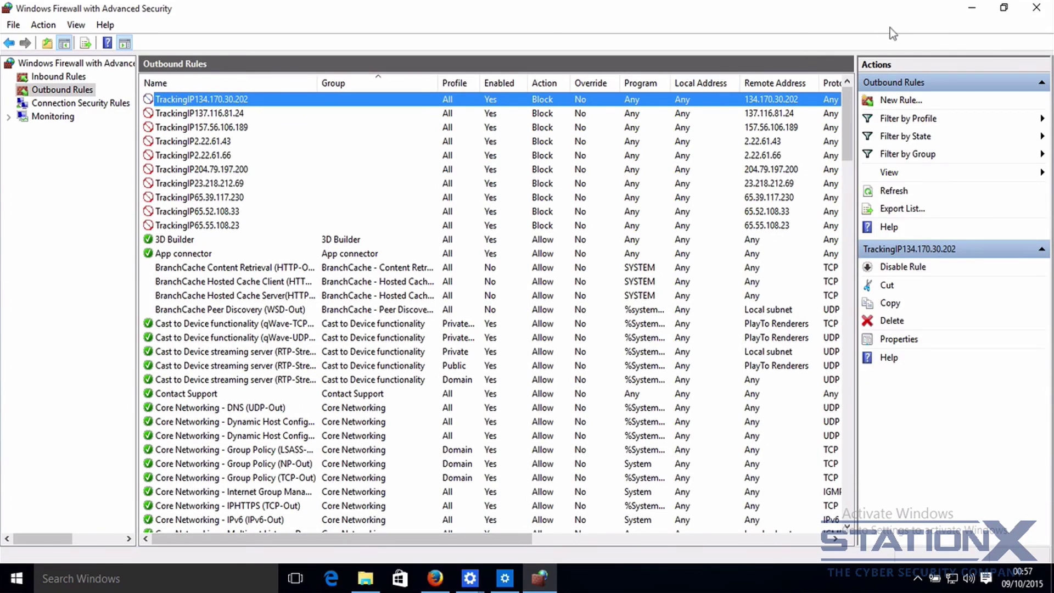
left_click(971, 9)
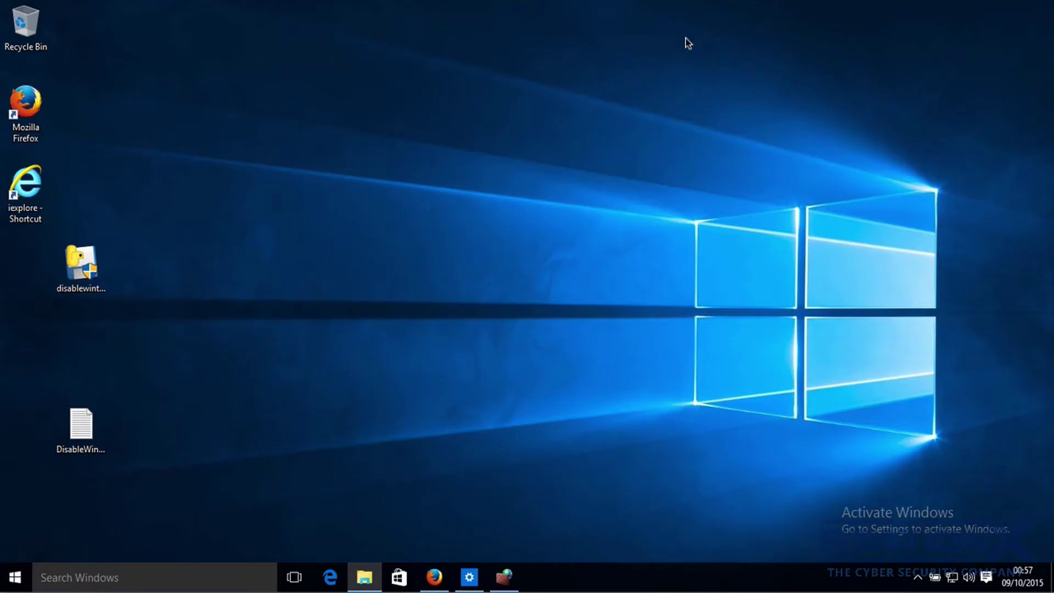
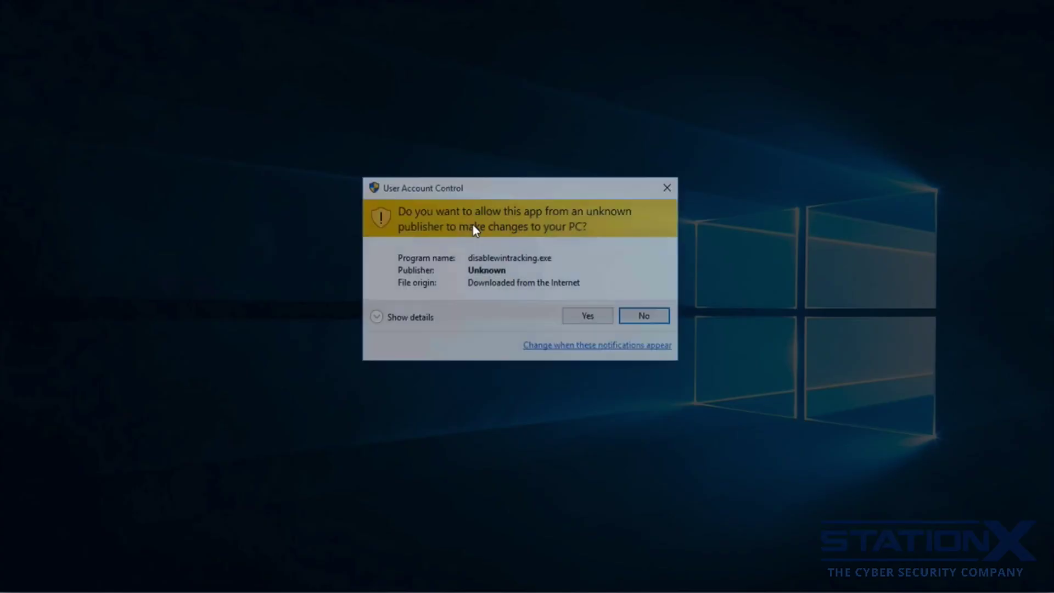
Step: Allow disablewintracking.exe to make changes and enable every option from Services through Stop Defender/Wifisense Data Collection, leaving out Uninstall OneDrive
left_click(589, 314)
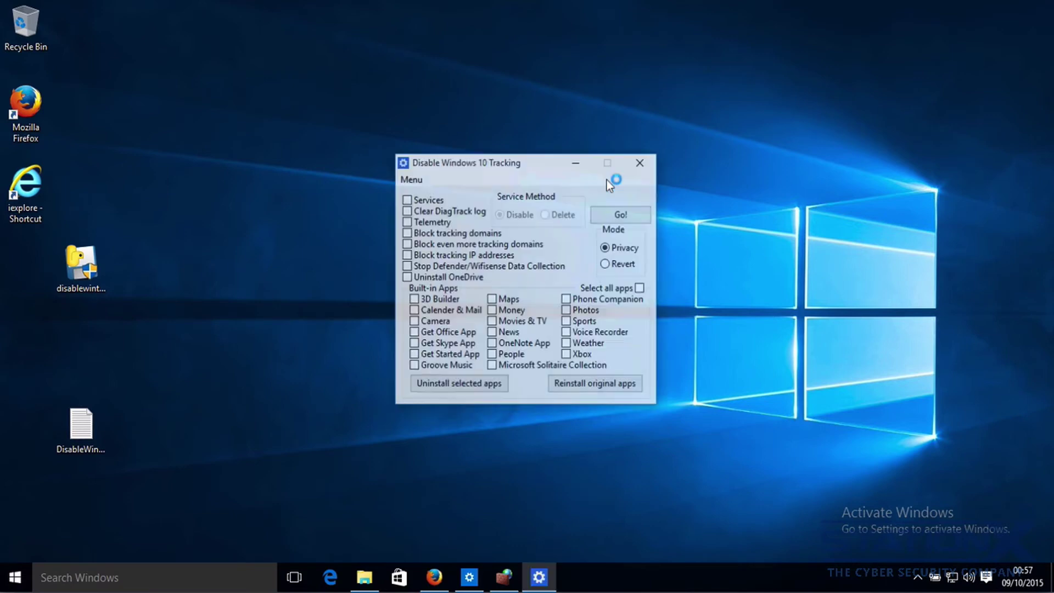
left_click(406, 199)
left_click(406, 210)
left_click(406, 221)
left_click(406, 233)
left_click(406, 243)
left_click(407, 254)
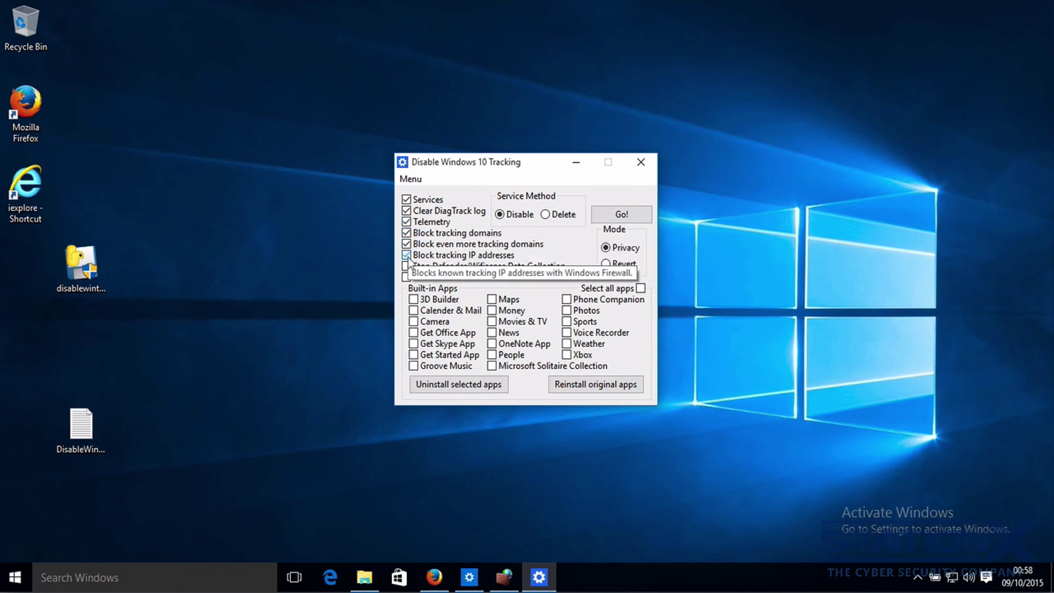
left_click(406, 265)
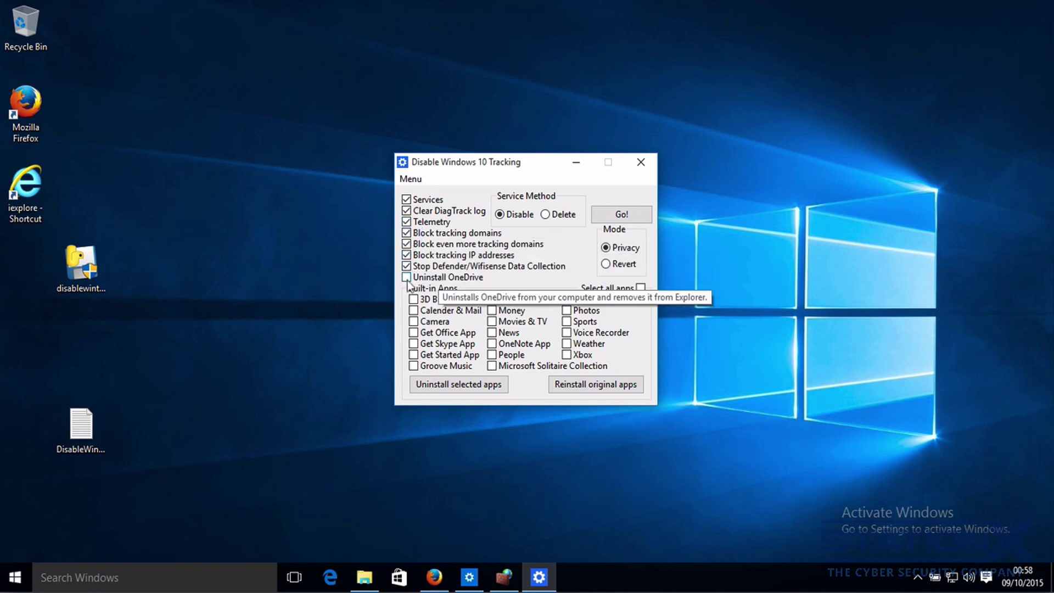
Step: Run the selected options in Revert mode and dismiss the console output
left_click(606, 264)
left_click(627, 220)
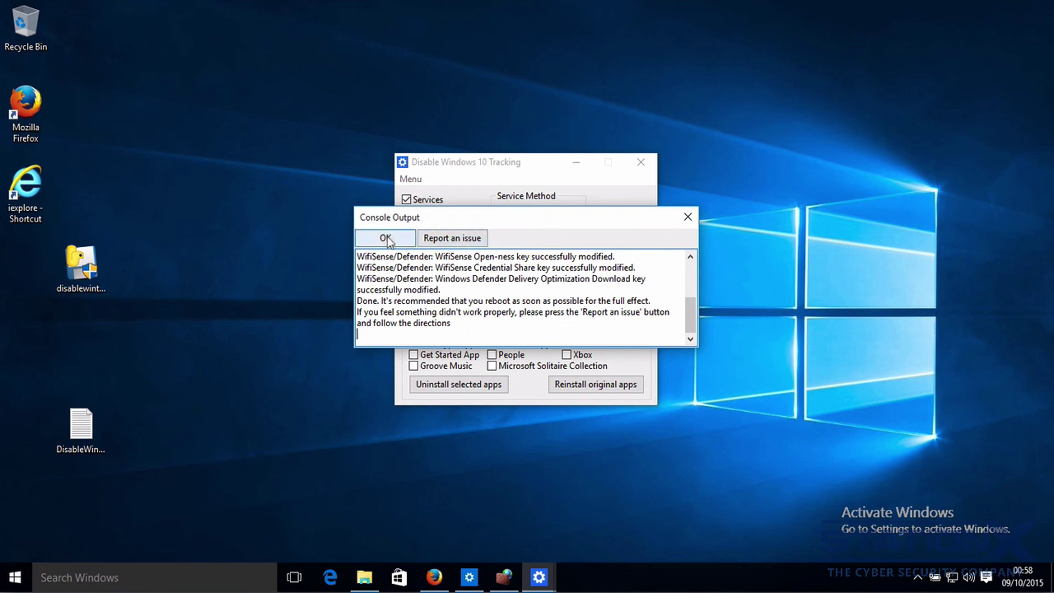
left_click(387, 241)
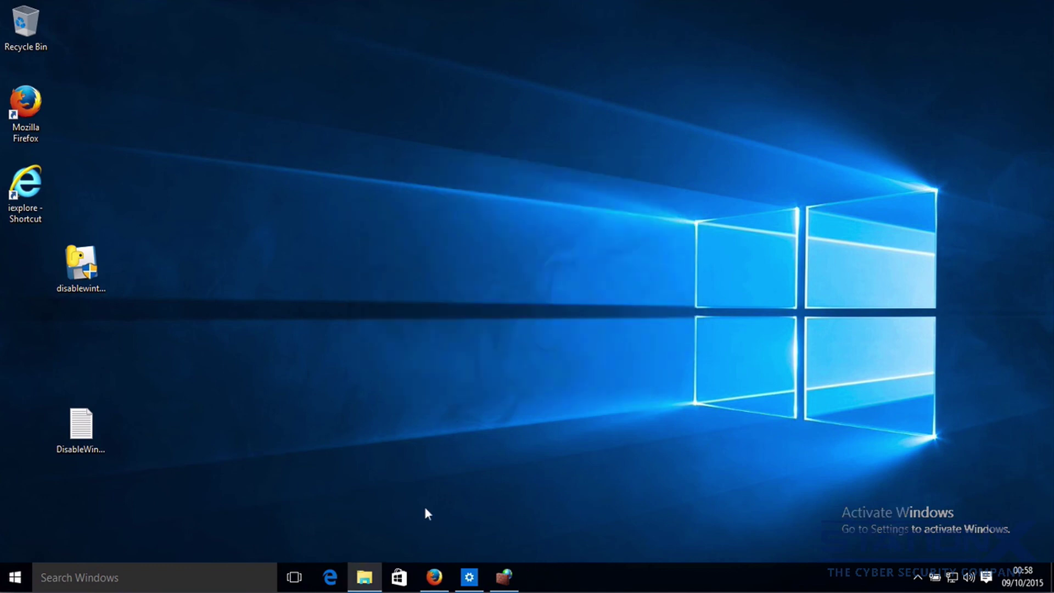
Step: Open the hosts file from the drivers\etc folder in Notepad, check it for blocked tracking domains, and close it
left_click(369, 579)
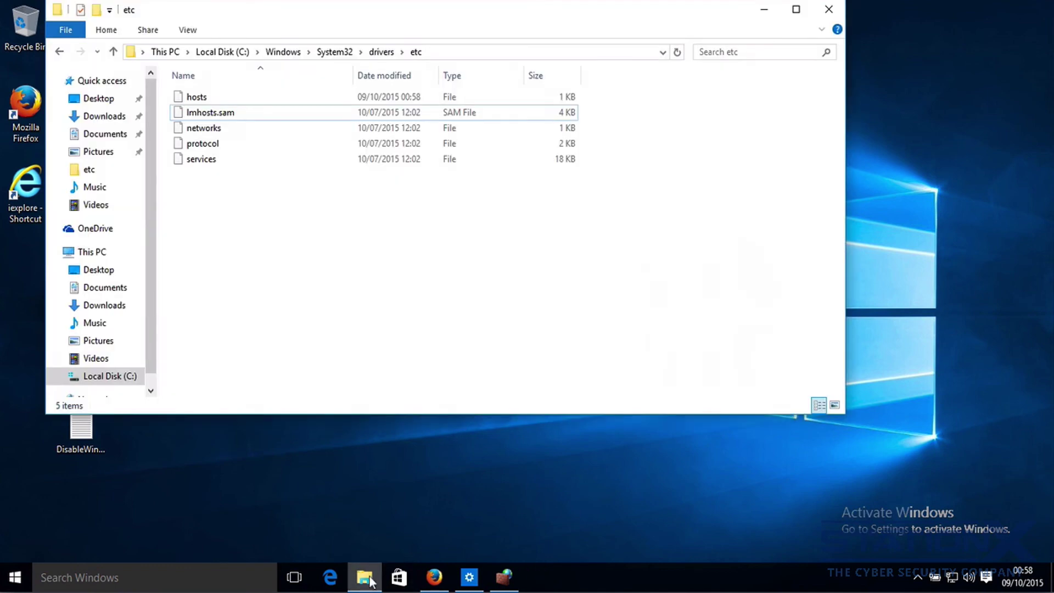
right_click(203, 98)
left_click(259, 112)
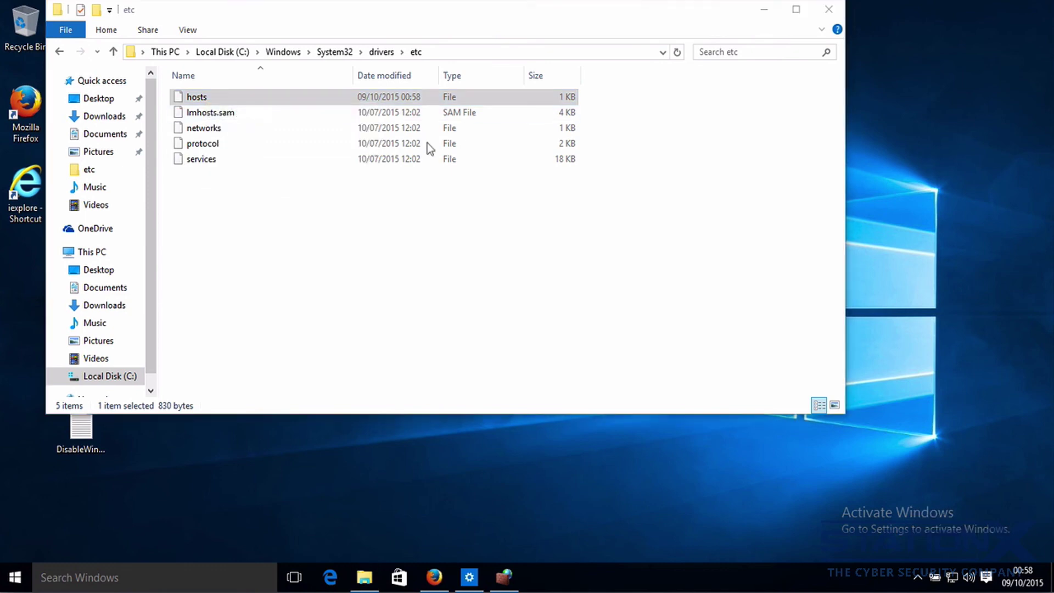
left_click(458, 296)
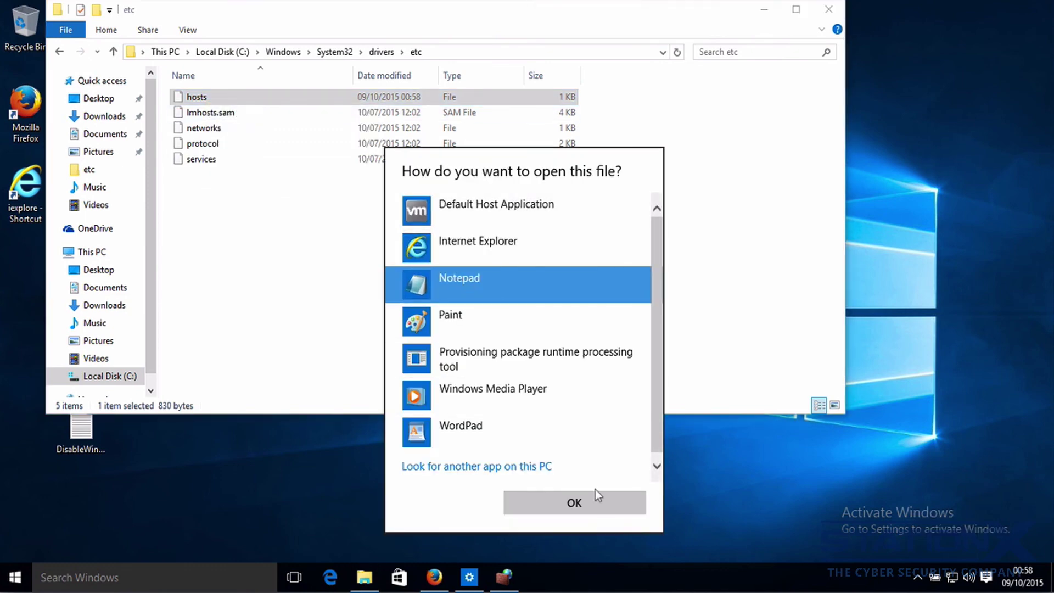
left_click(597, 500)
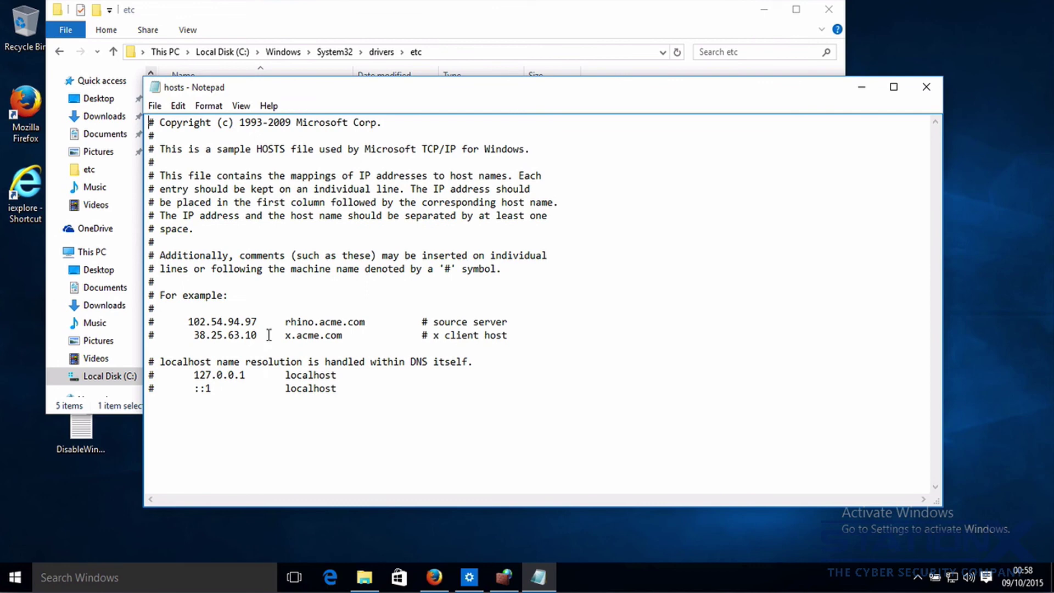
left_click(927, 93)
Step: Return to Windows Firewall, reload the Outbound Rules to check for TrackingIP rules, and close the firewall window
left_click(504, 576)
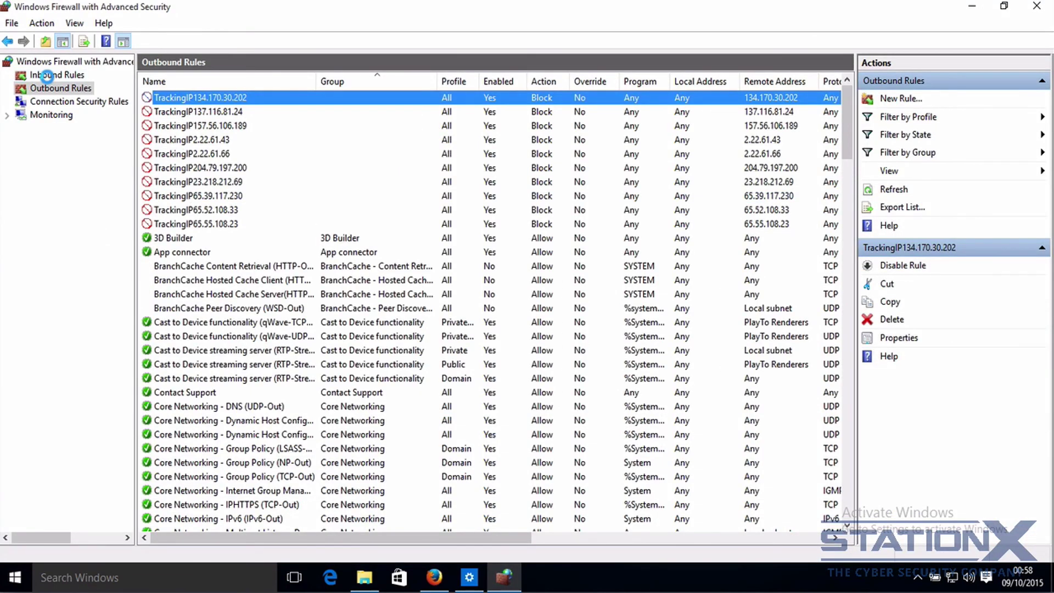
left_click(51, 75)
left_click(48, 89)
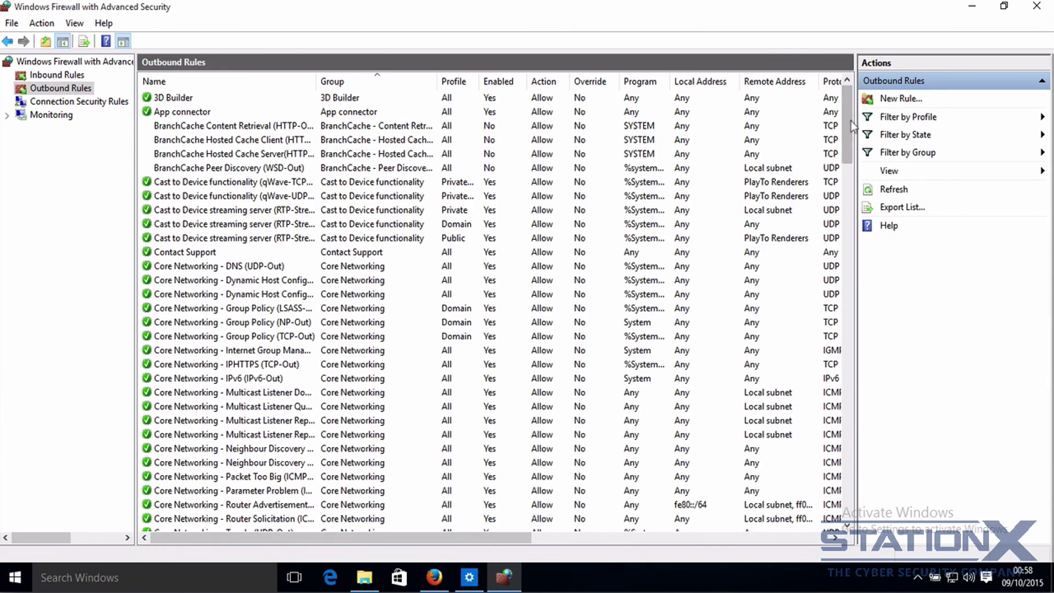
mouse_move(848, 116)
left_mouse_down()
mouse_move(864, 499)
mouse_move(853, 118)
left_mouse_up()
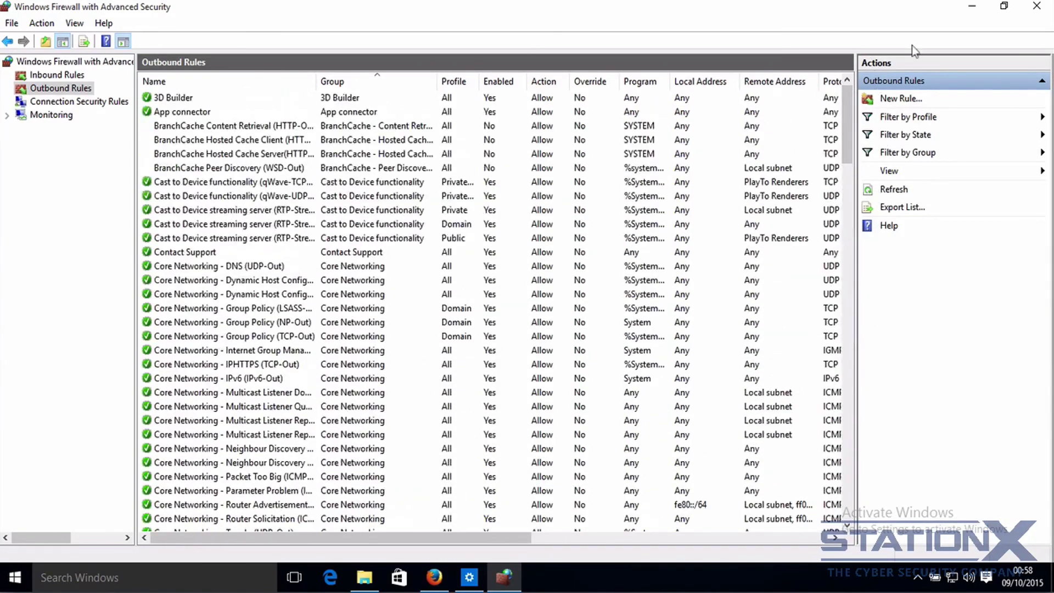
left_click(1037, 8)
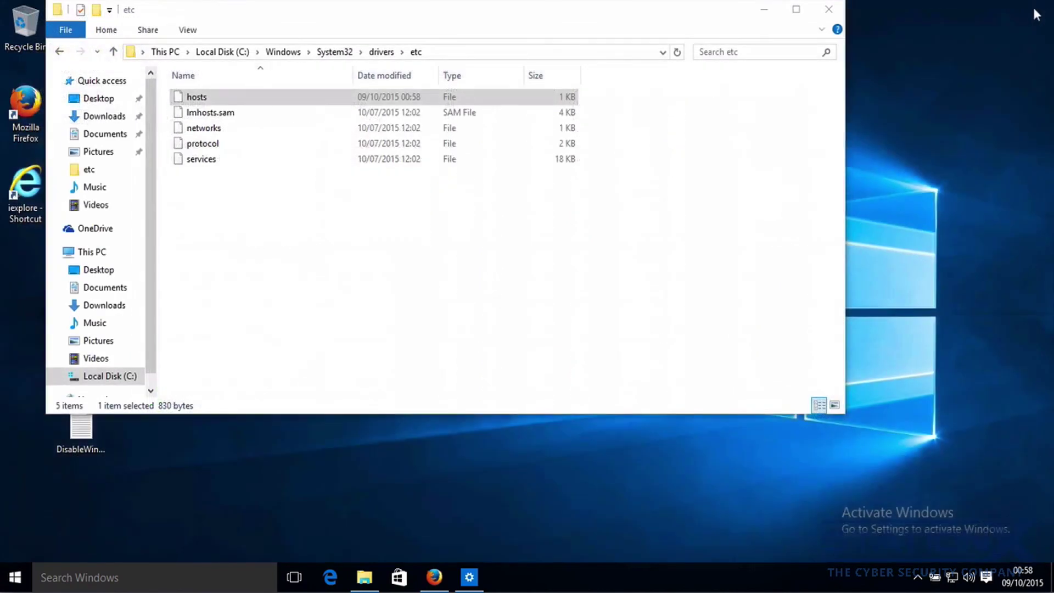
left_click_drag(308, 14, 314, 46)
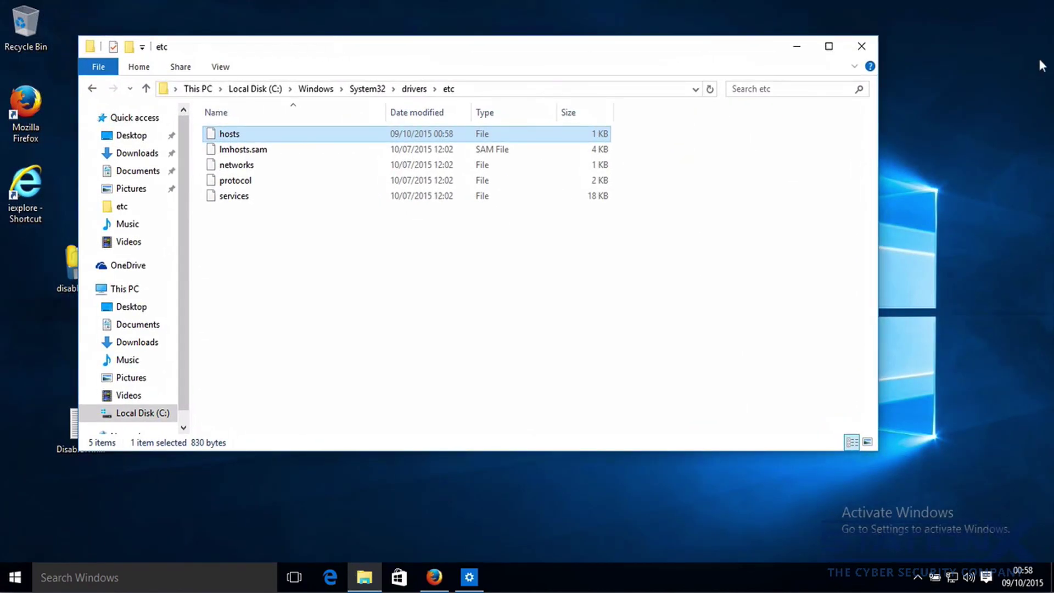